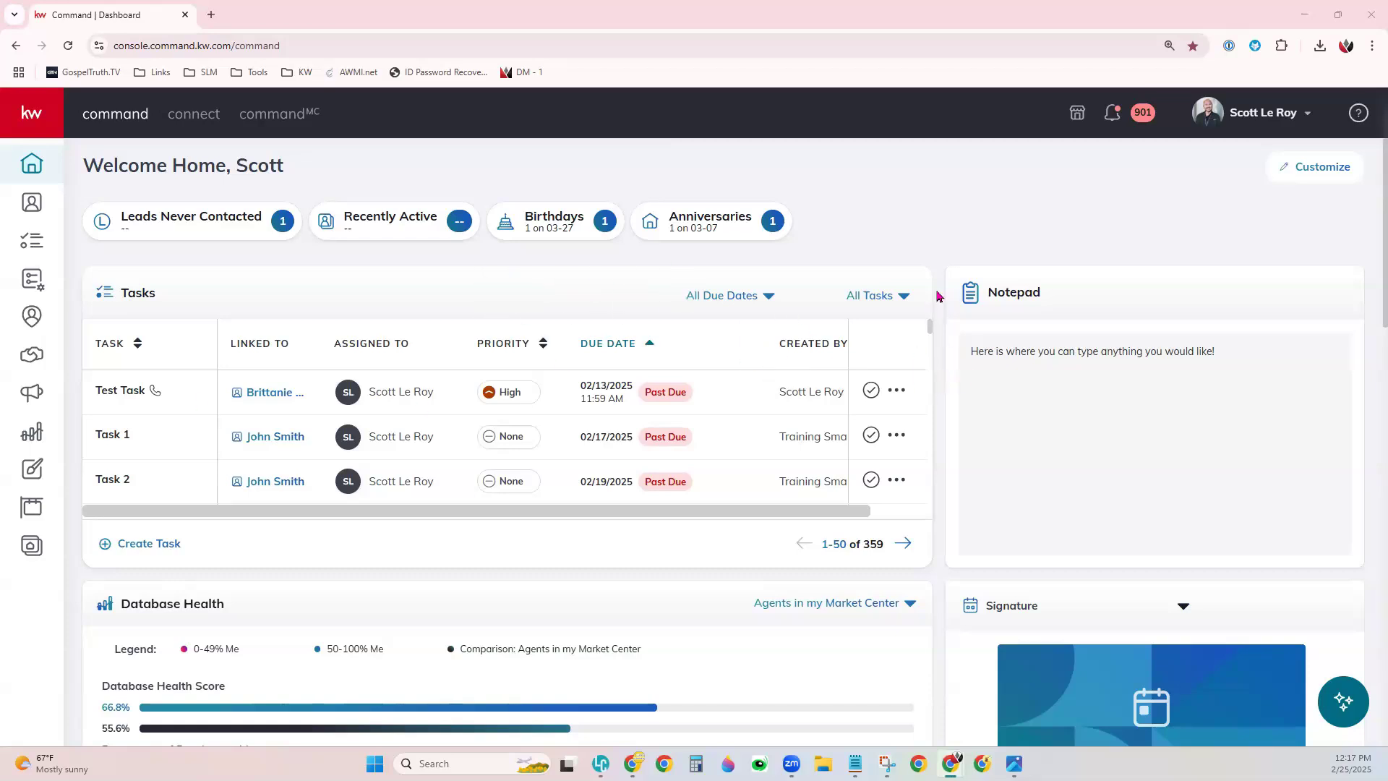
# Open the Contacts list from the KW Command sidebar
pyautogui.click(33, 216)
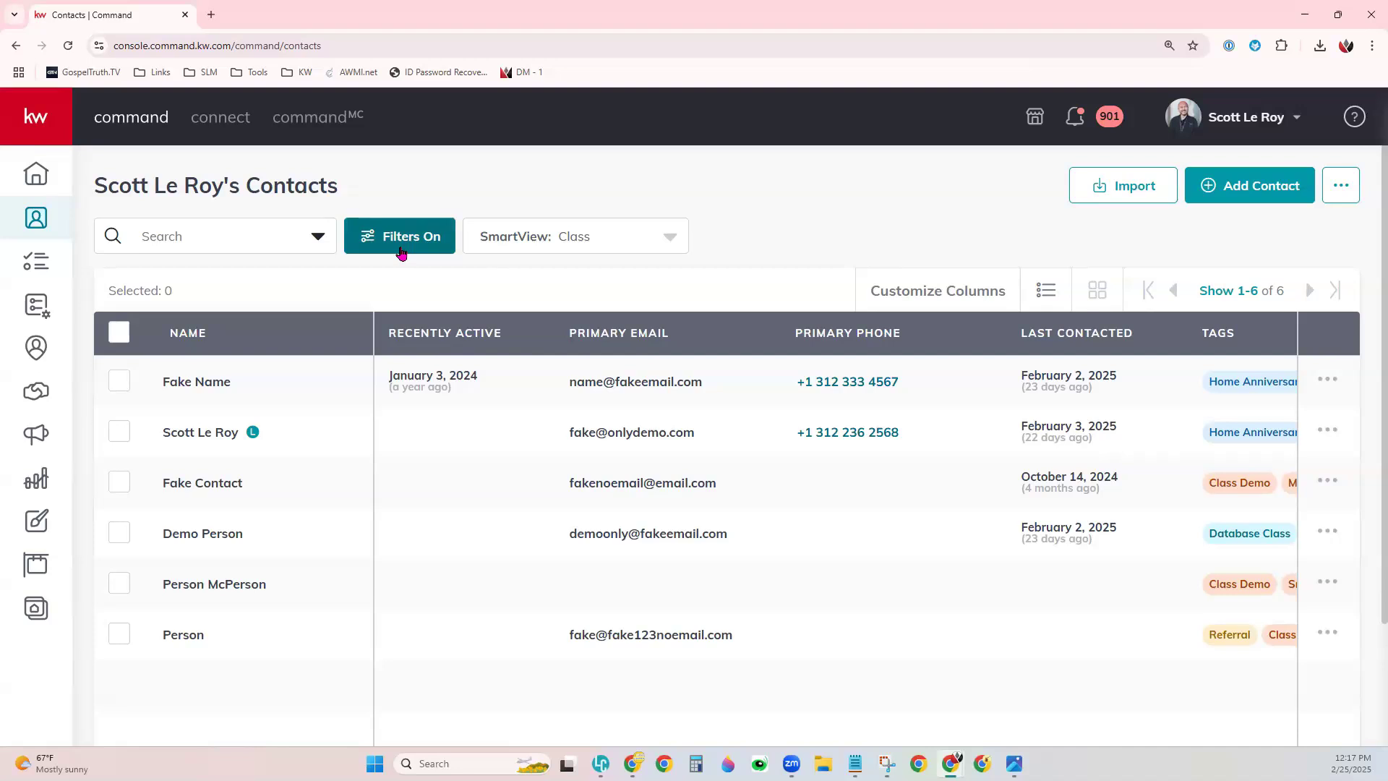
# Open the contact Filter panel, then close it to leave the six ClassDemo contacts listed
pyautogui.click(401, 250)
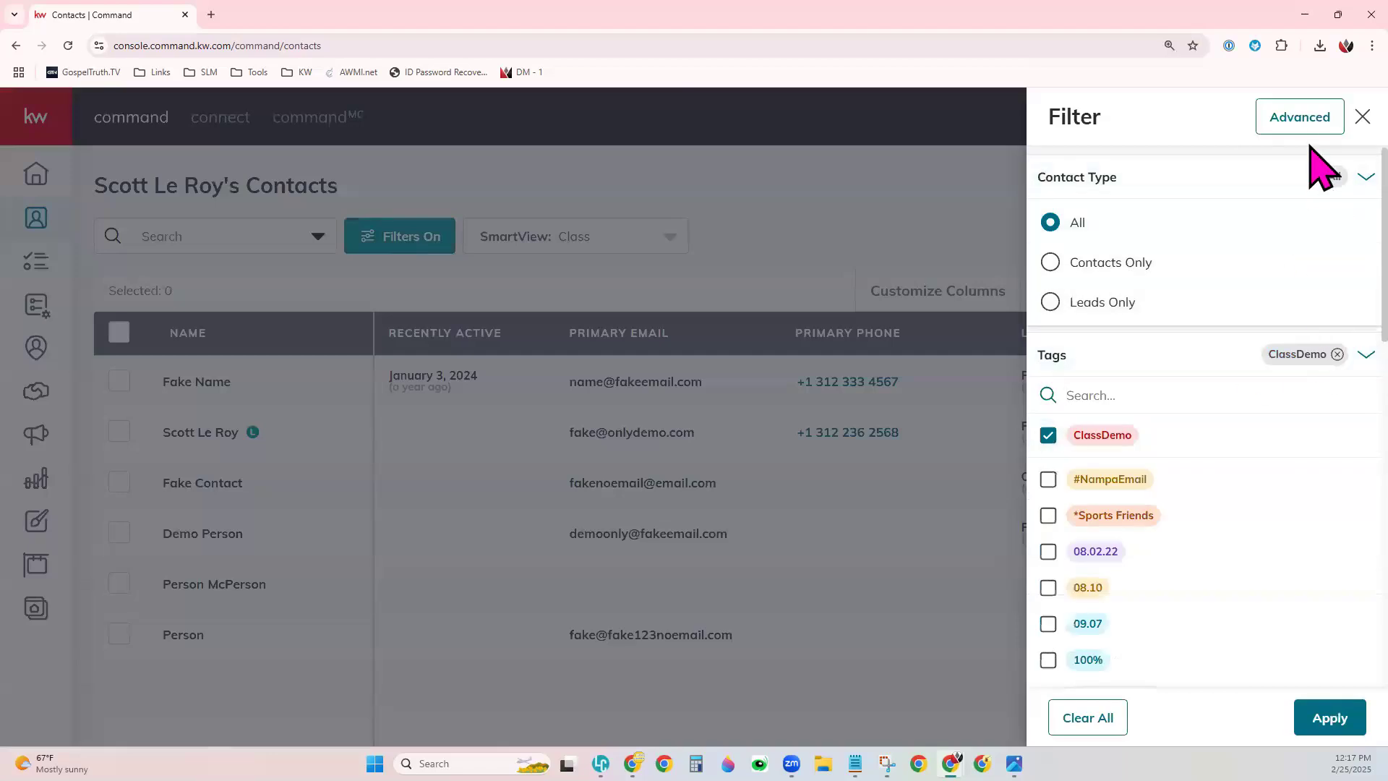
pyautogui.click(1364, 116)
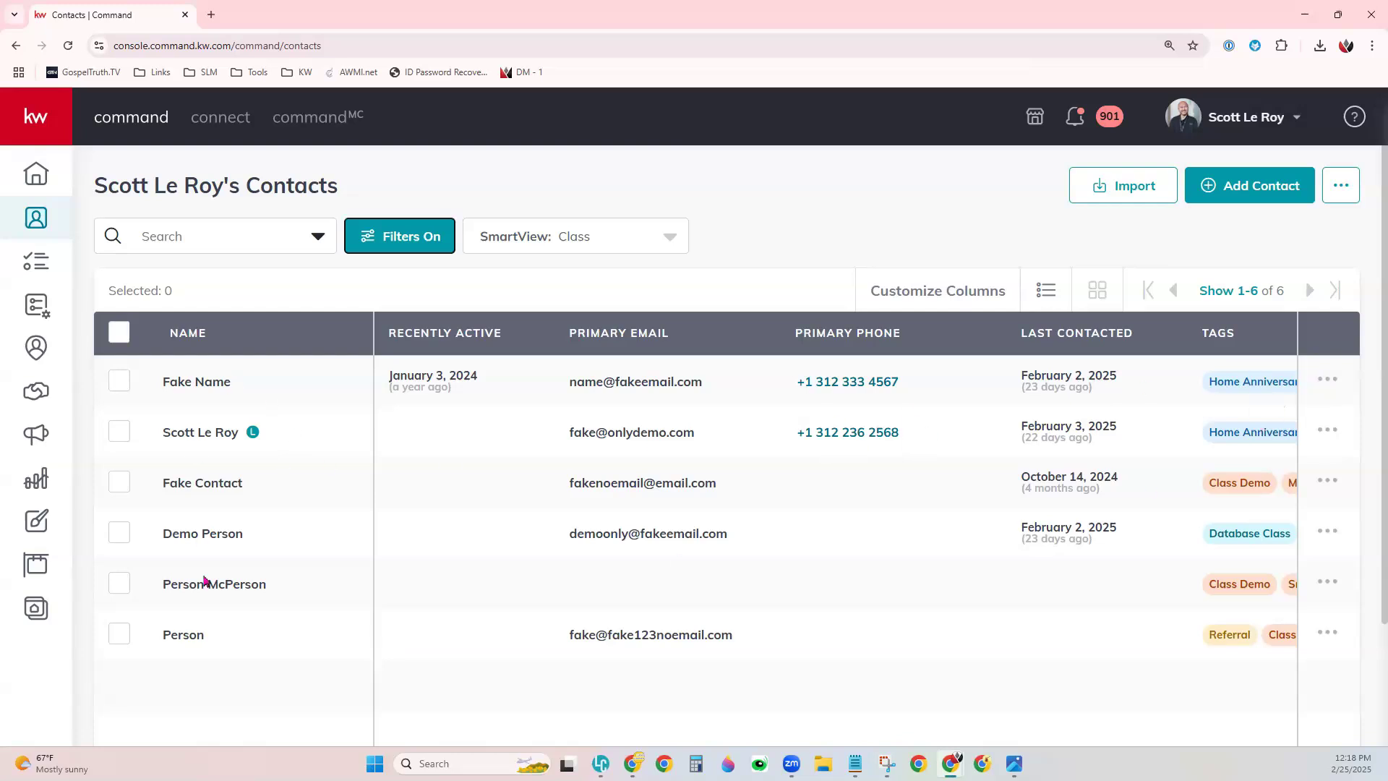
# Show 500 contacts per page, select all six contacts, and open the bulk Actions list
pyautogui.click(1235, 294)
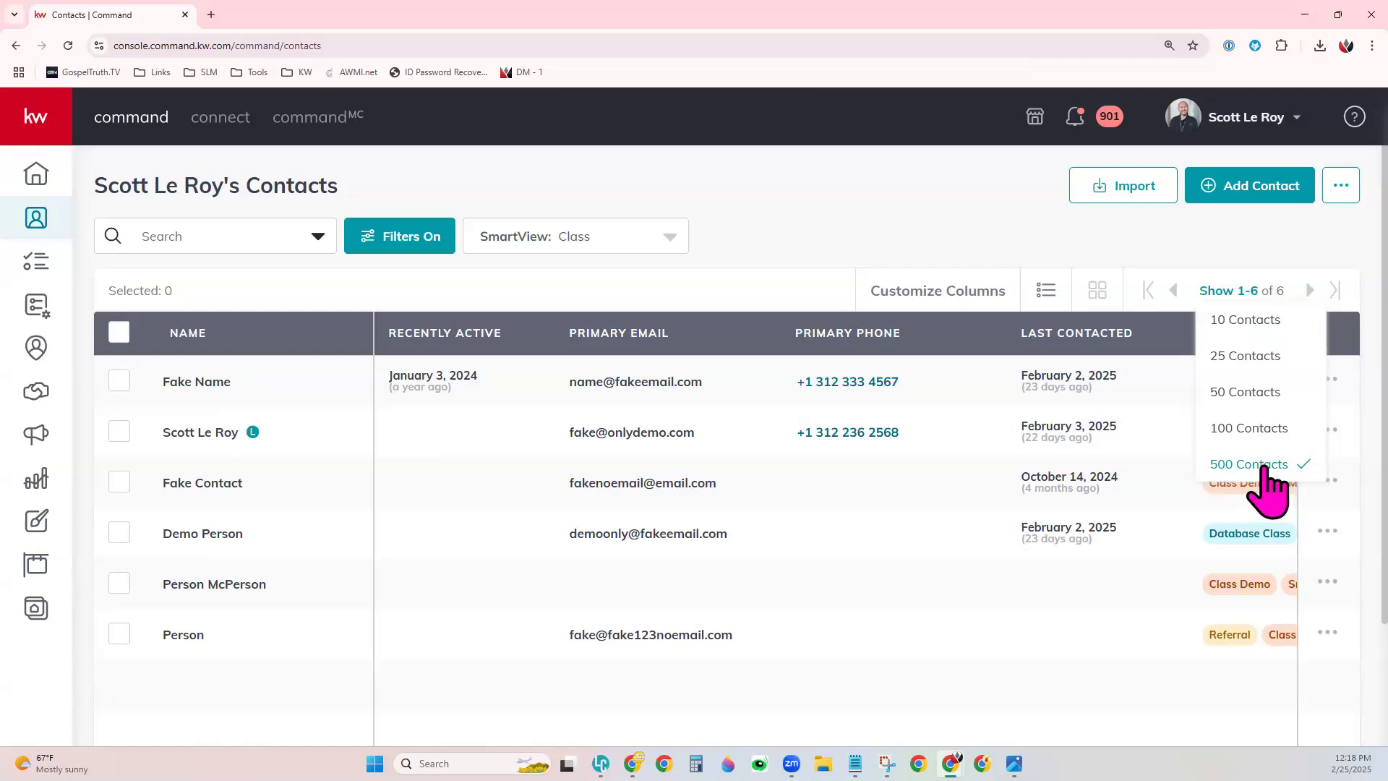
pyautogui.click(1250, 464)
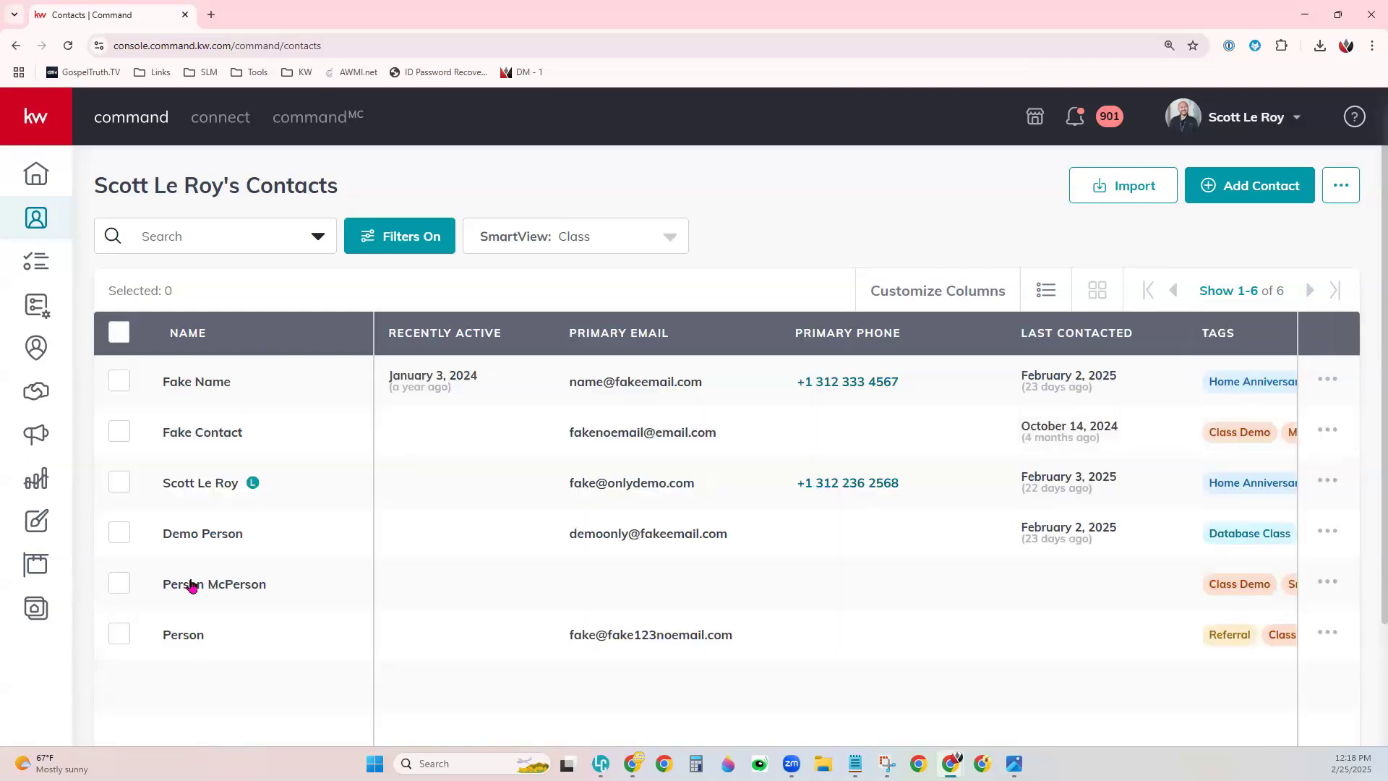
pyautogui.click(120, 433)
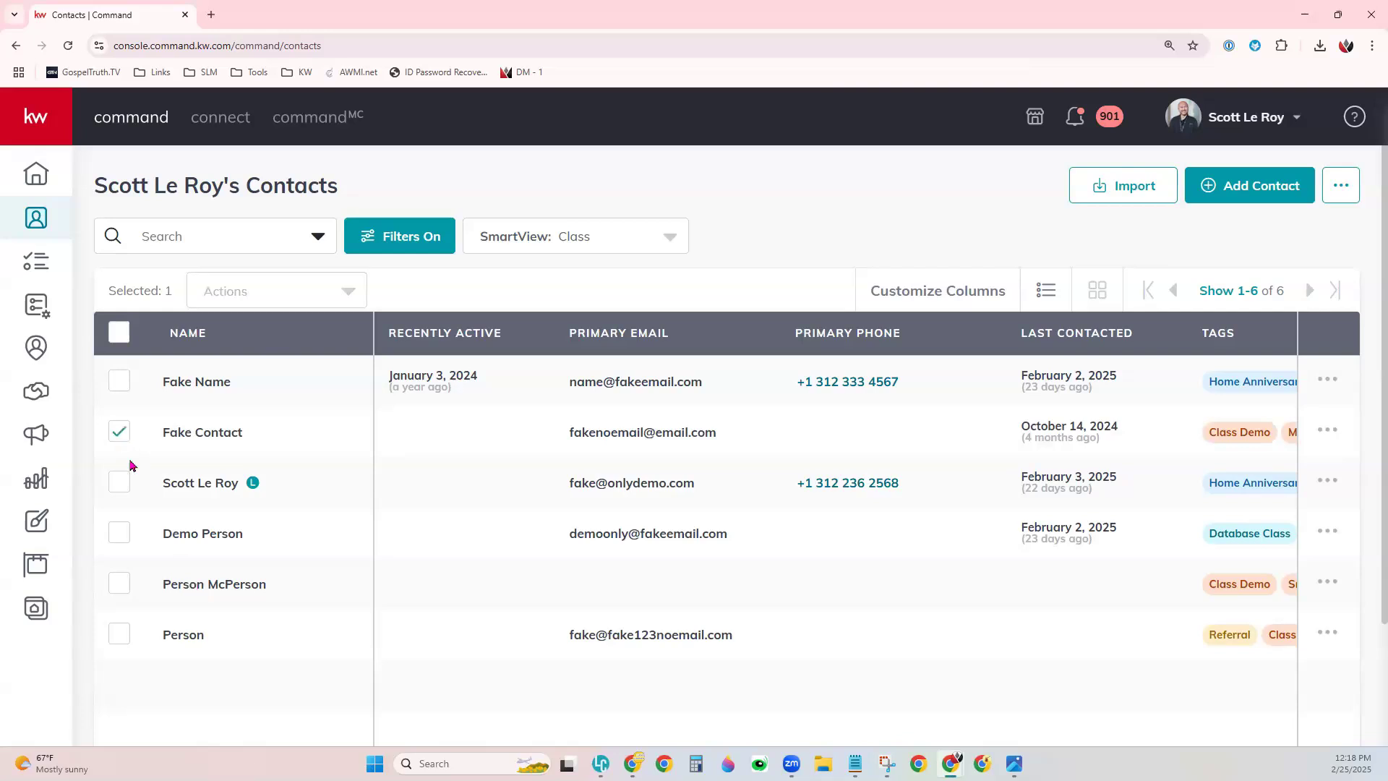
pyautogui.click(120, 584)
pyautogui.click(119, 635)
pyautogui.click(118, 332)
pyautogui.click(293, 288)
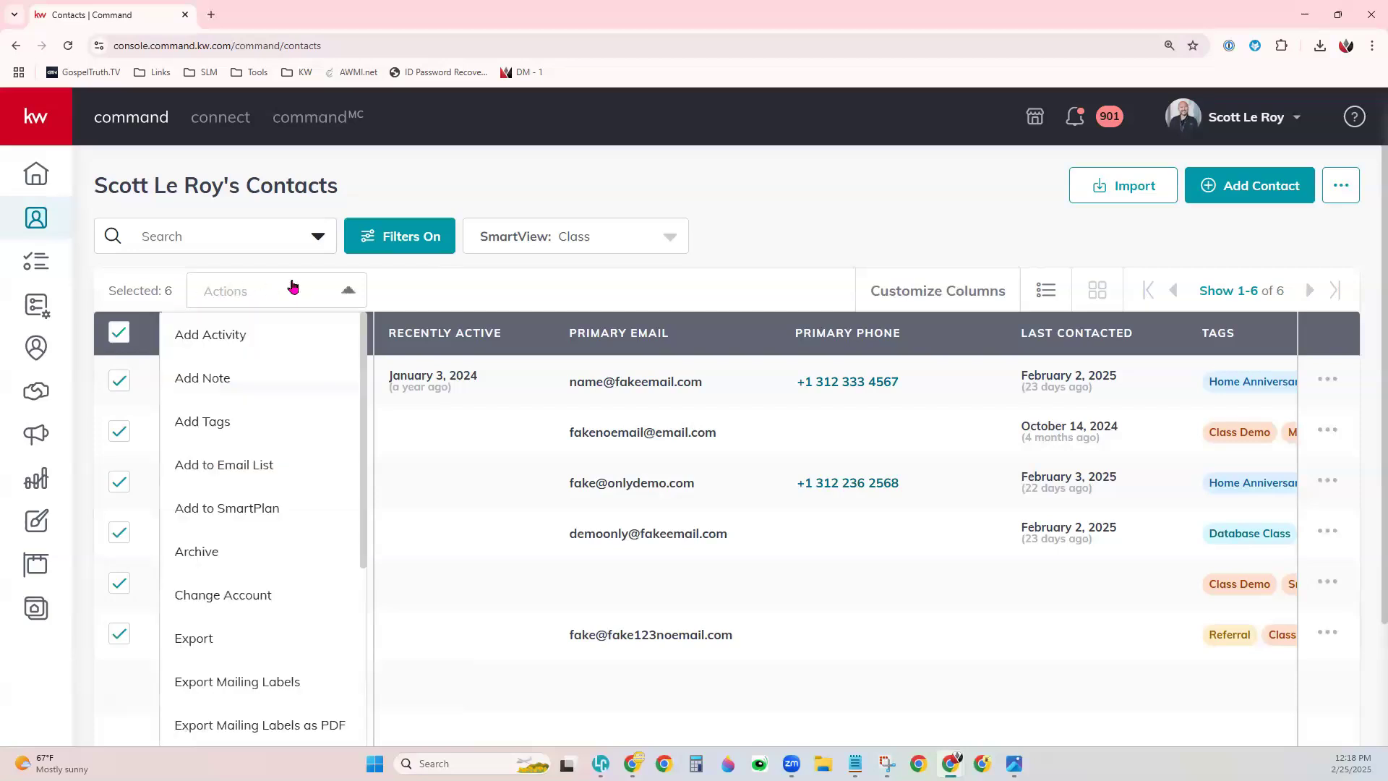
# In Add Tags, choose Test and Home Test, then search for 'Test Demo'
pyautogui.click(217, 426)
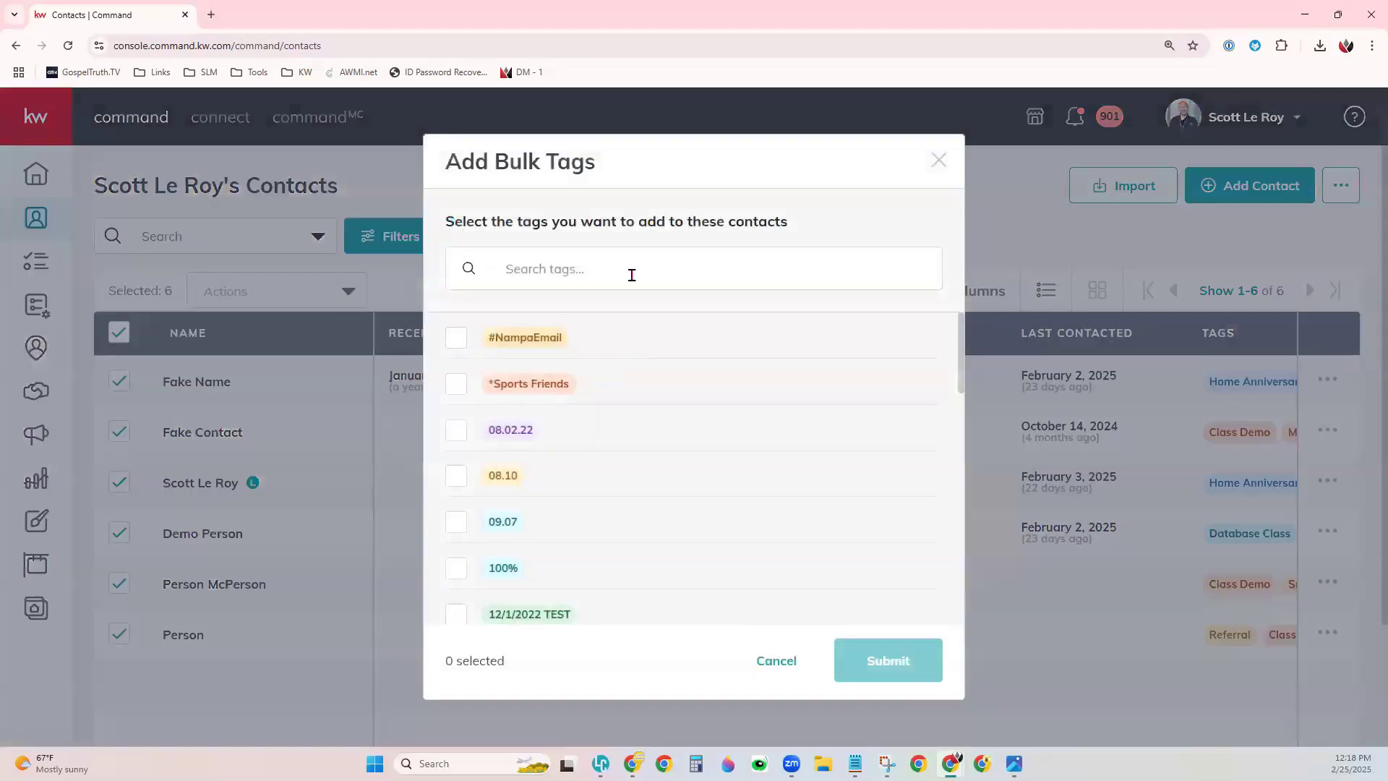
pyautogui.click(631, 275)
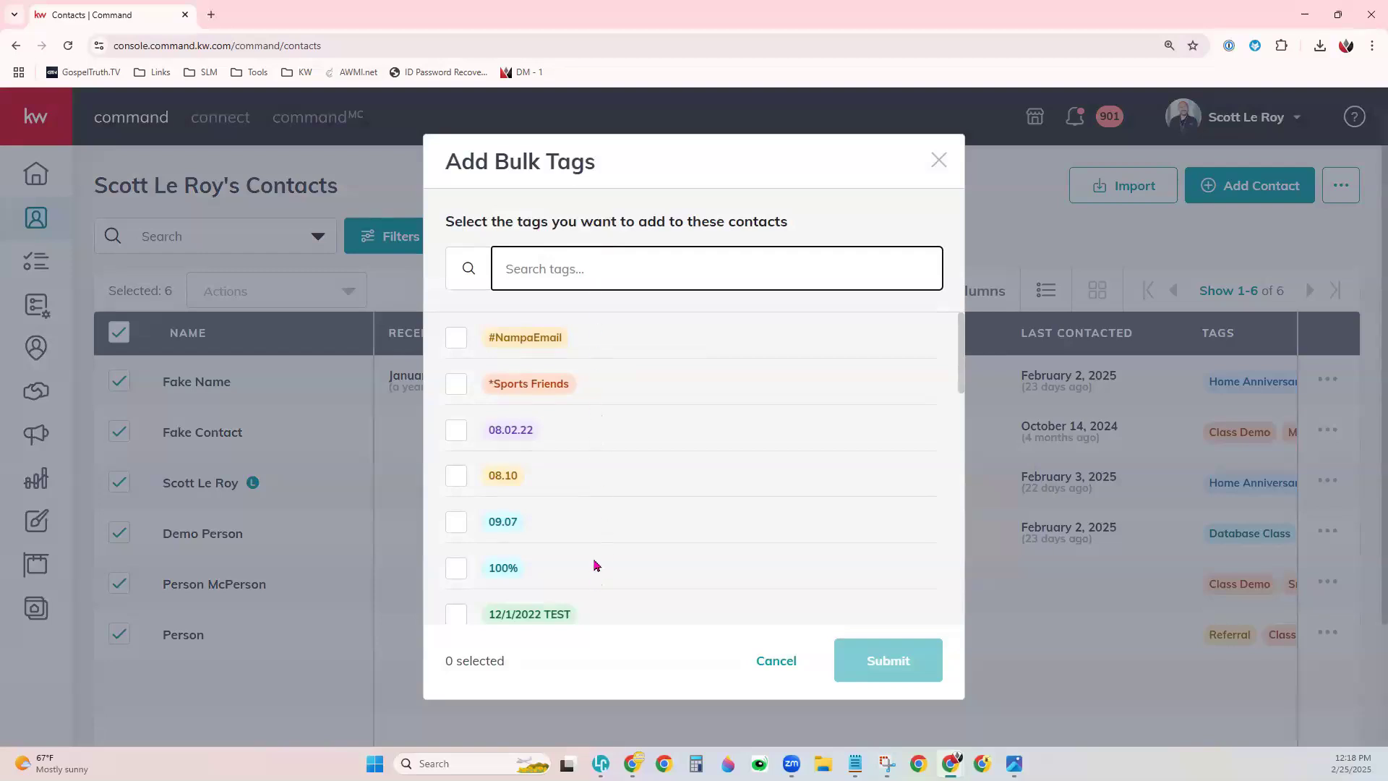
pyautogui.write('Test')
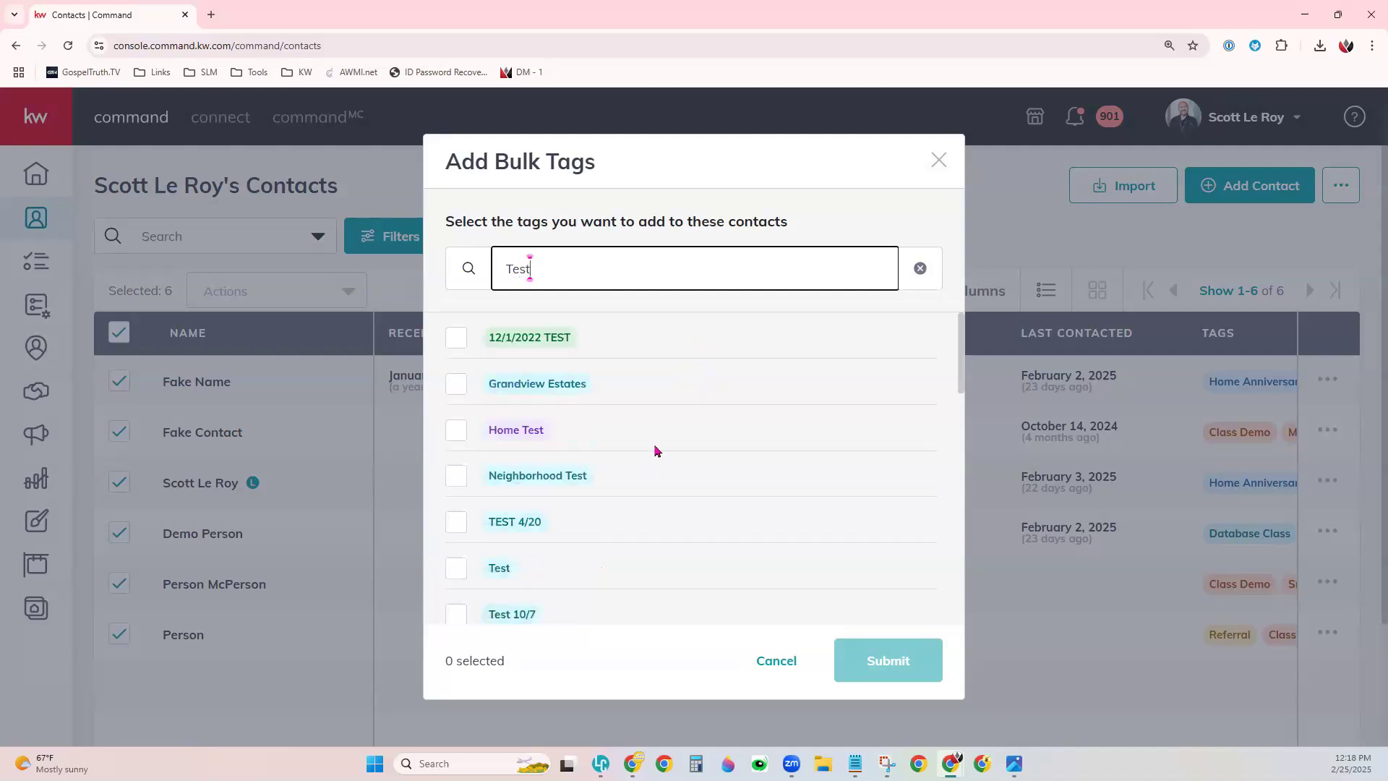
pyautogui.click(455, 567)
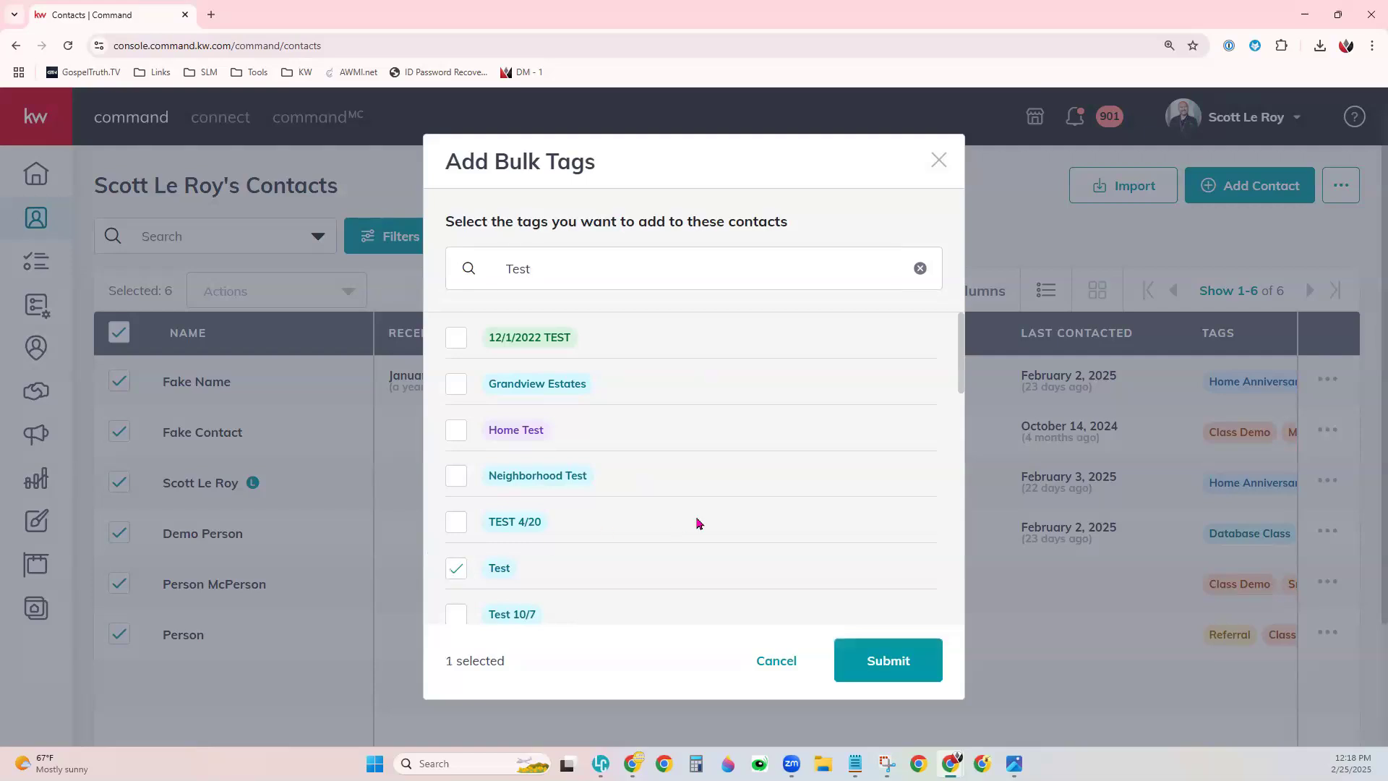
pyautogui.click(455, 429)
pyautogui.click(610, 268)
pyautogui.write('Demo')
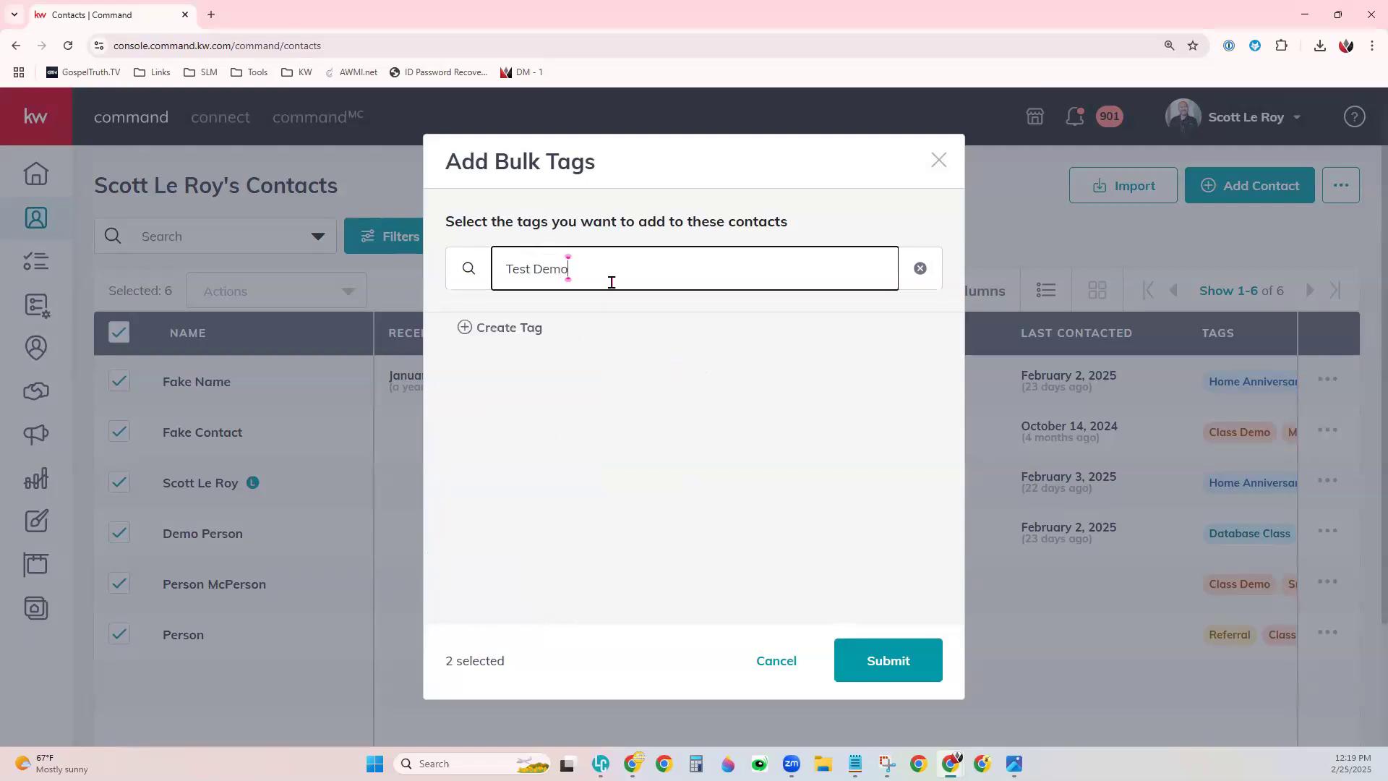
# Create a new 'Test Demo' tag coloured orange
pyautogui.click(509, 328)
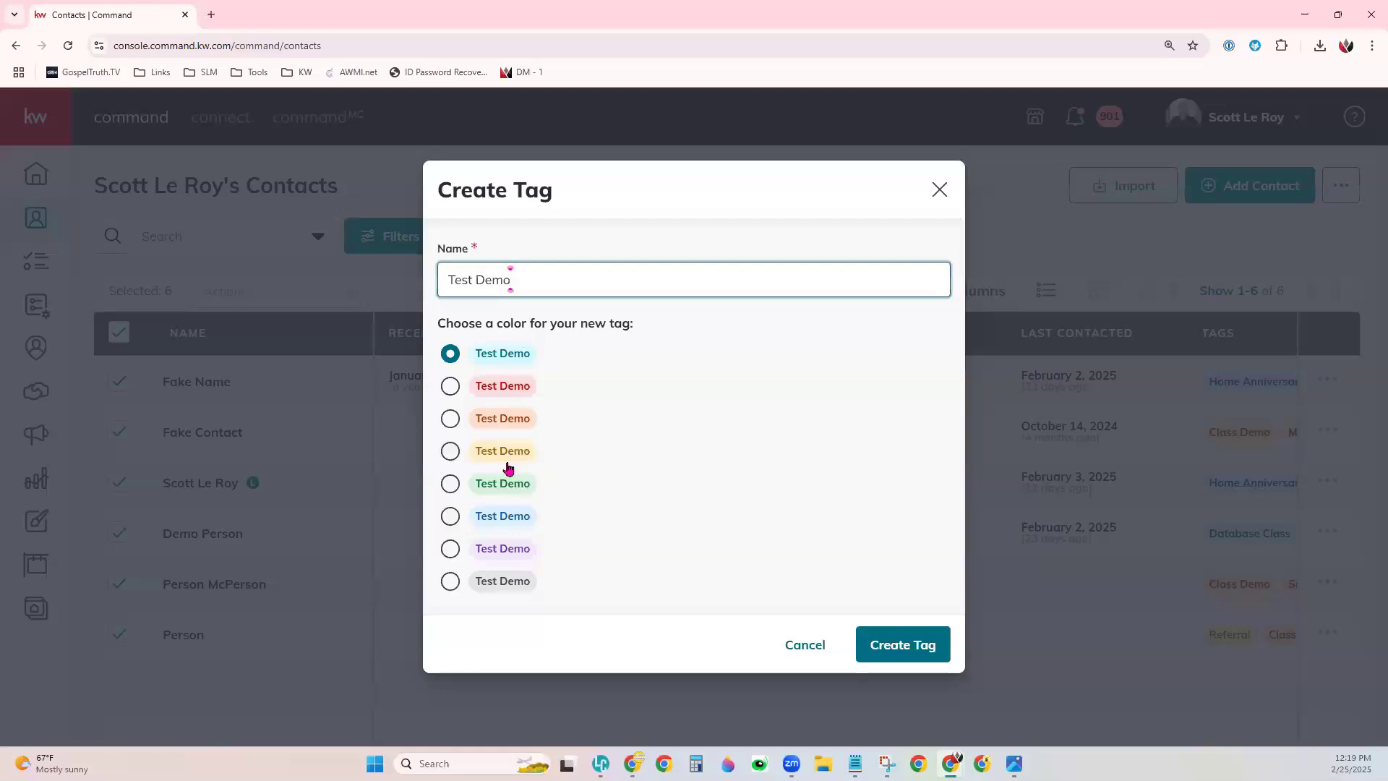
pyautogui.click(499, 428)
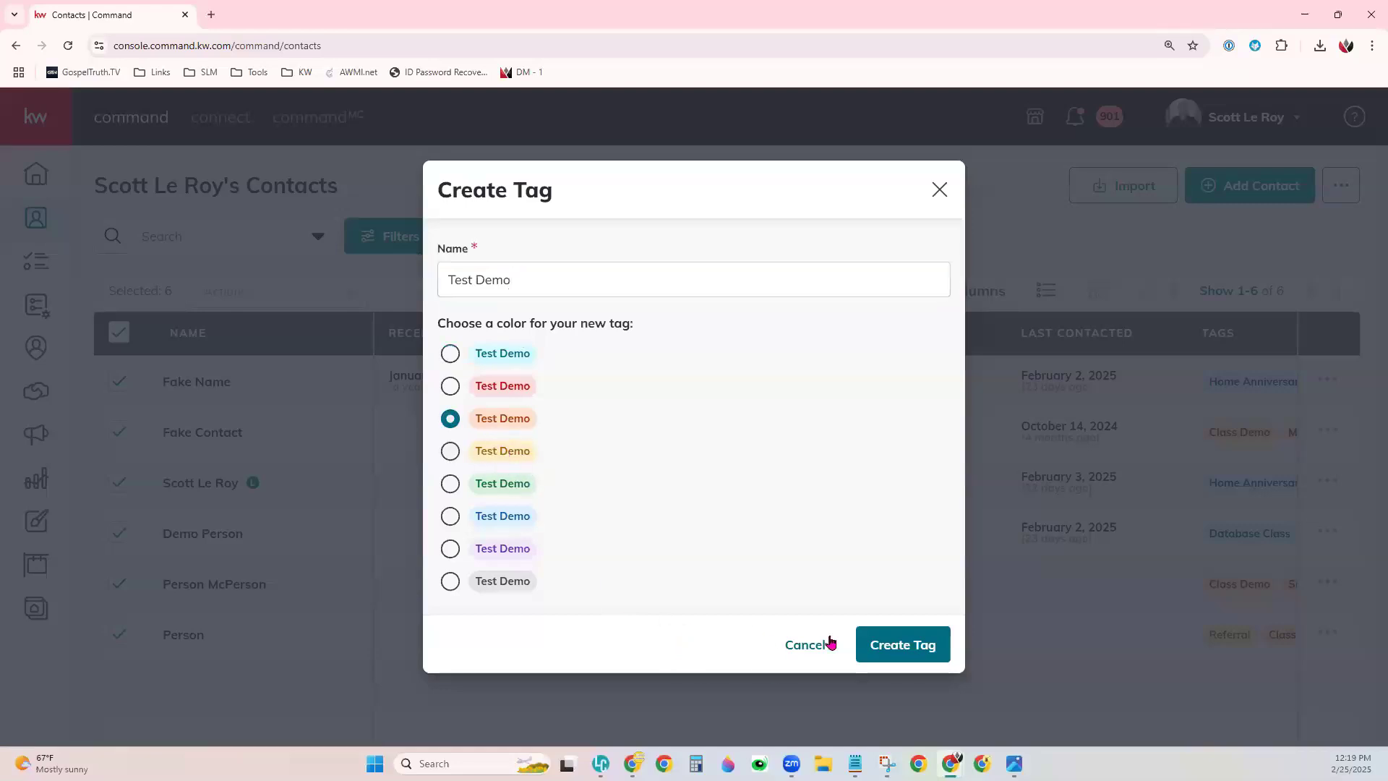
pyautogui.click(937, 659)
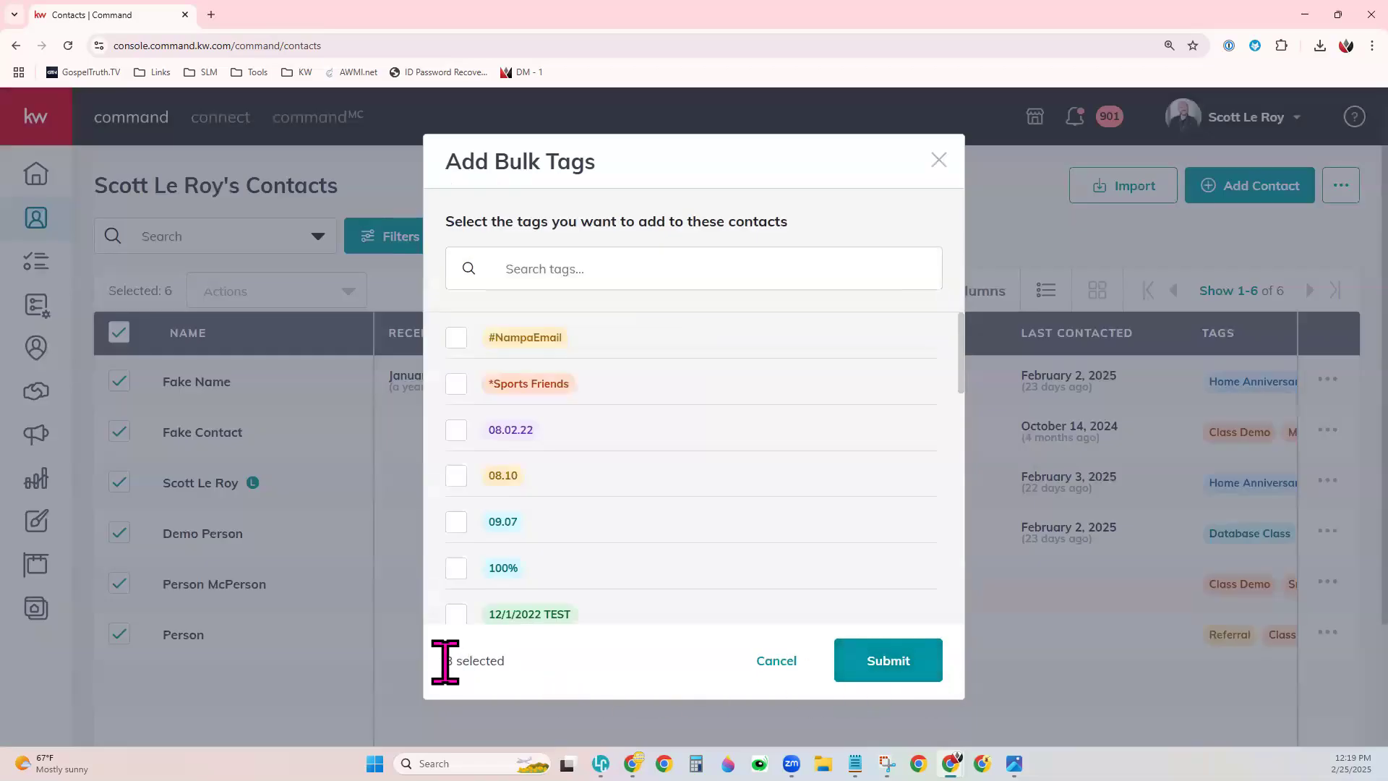
# Submit the three chosen tags (Test, Home Test, Test Demo) to all six contacts
pyautogui.moveTo(440, 661); pyautogui.dragTo(506, 665)
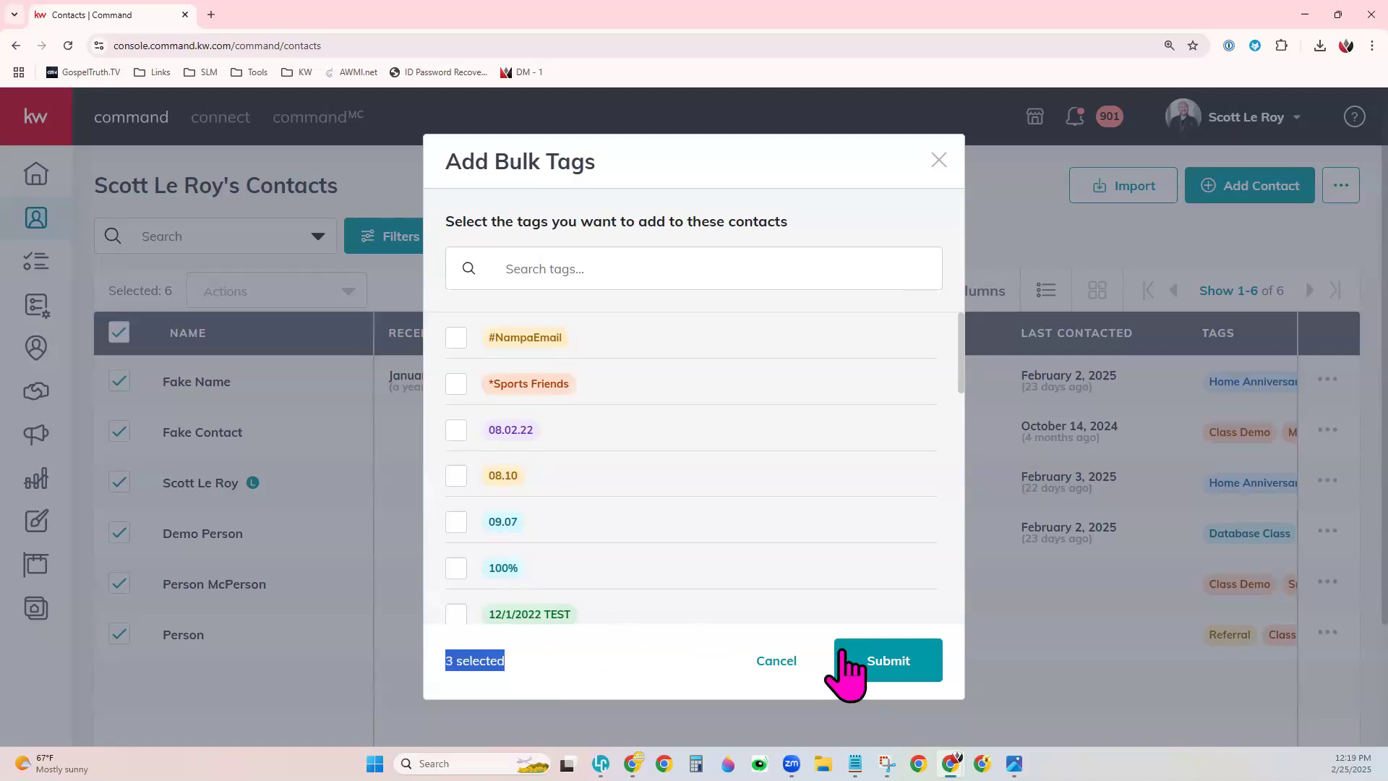
pyautogui.click(890, 662)
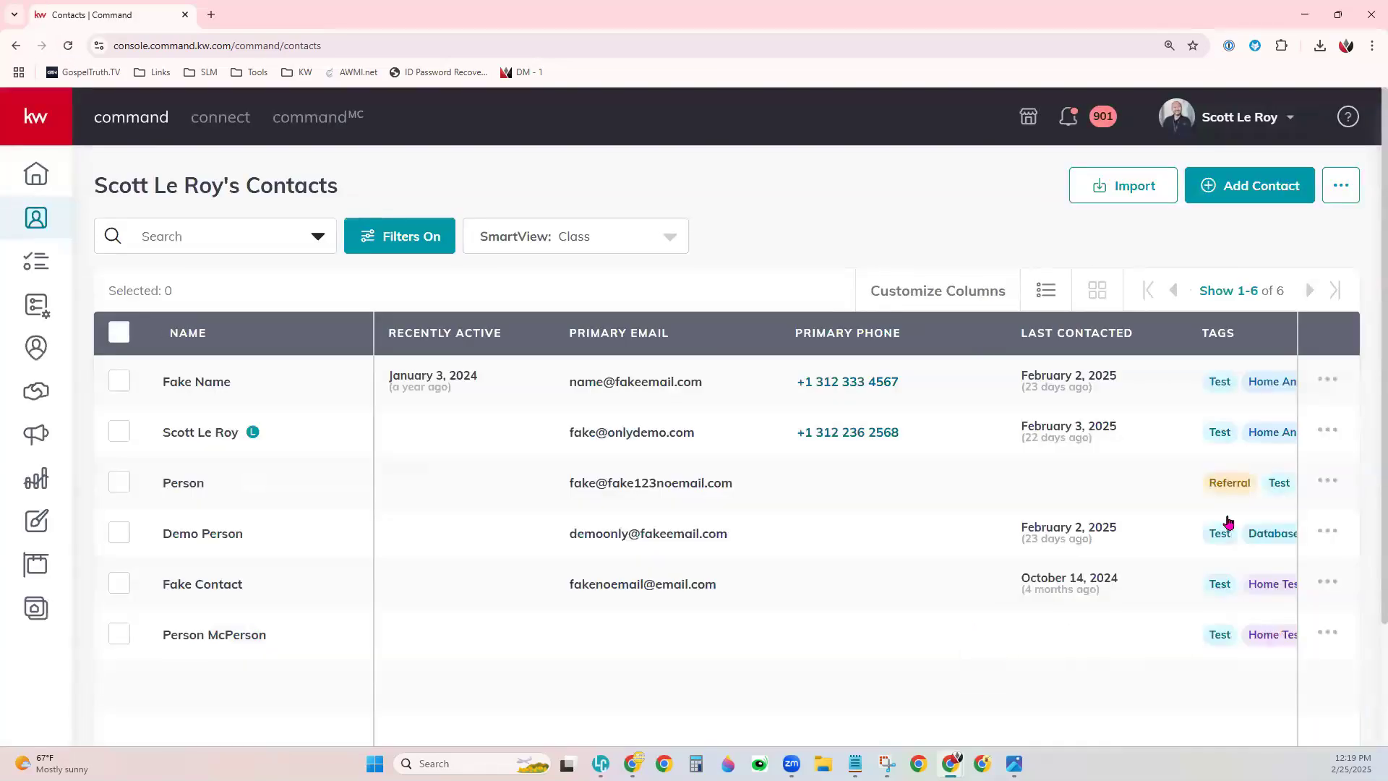
# Re-sort the list, keep 500 per page, reselect all six contacts and open Actions
pyautogui.click(650, 332)
pyautogui.click(510, 332)
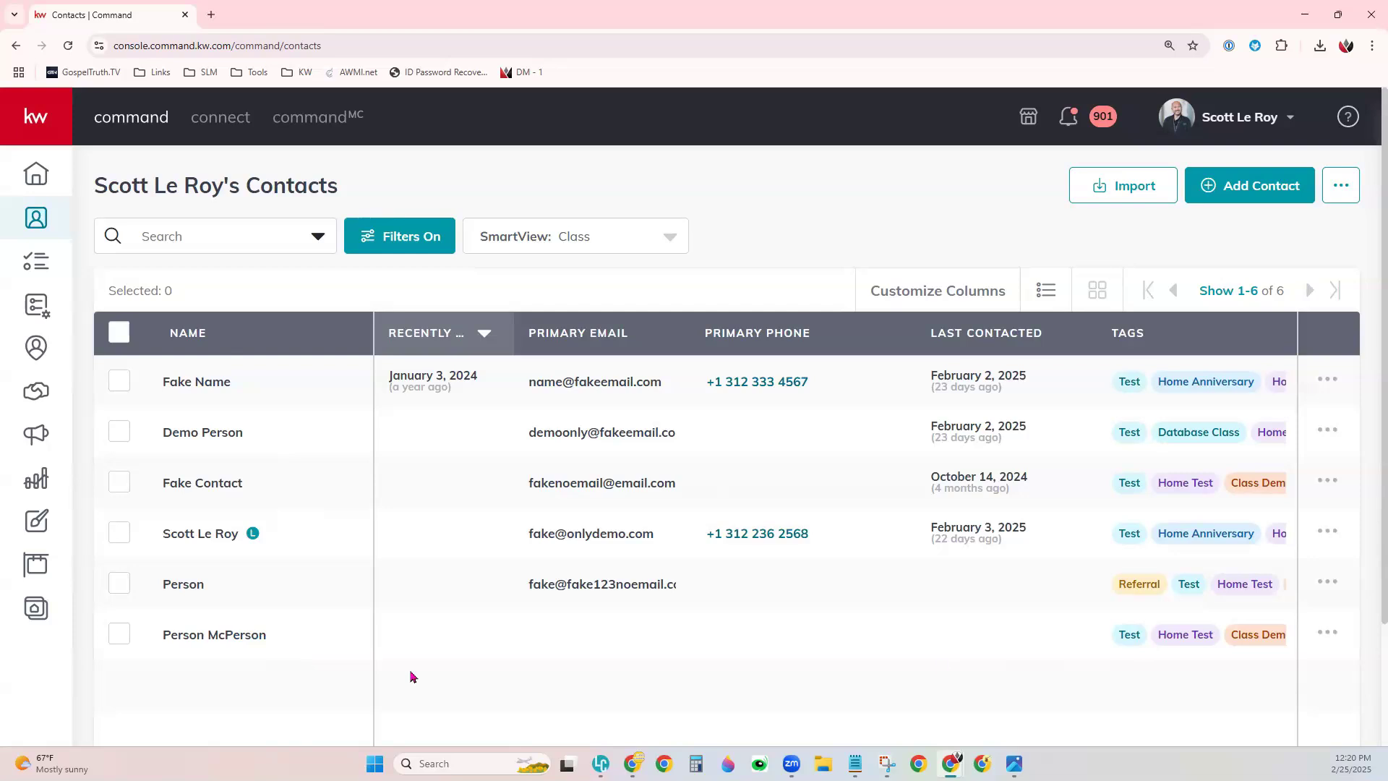
pyautogui.click(1229, 291)
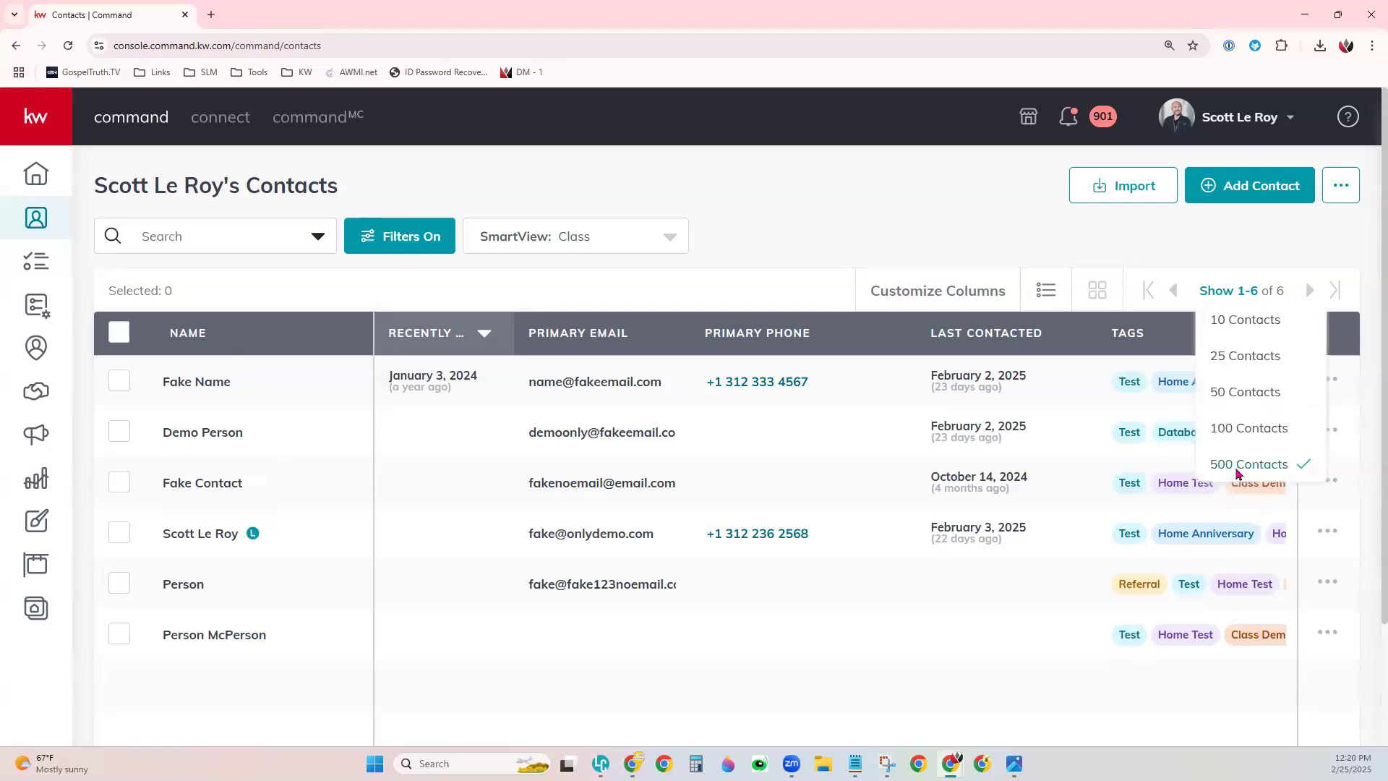
pyautogui.click(1237, 464)
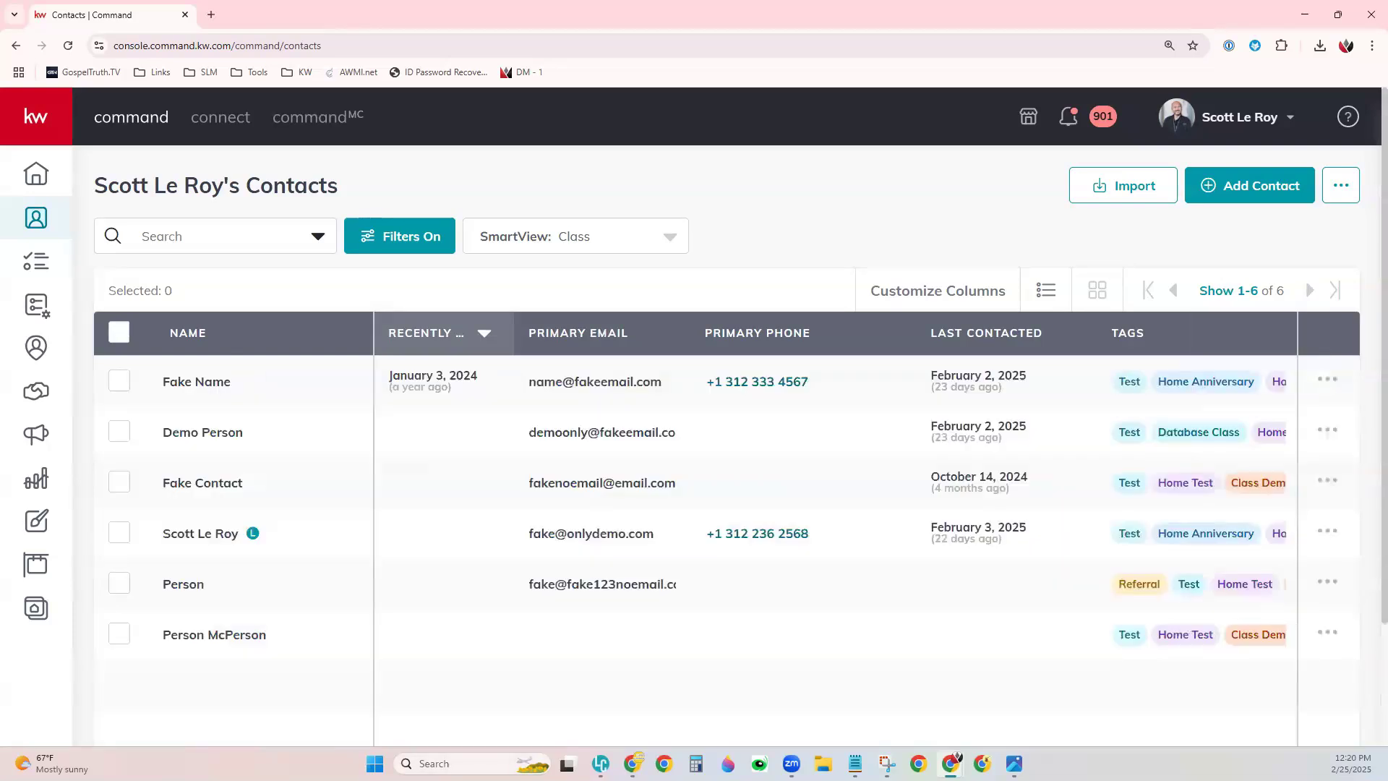
pyautogui.click(119, 483)
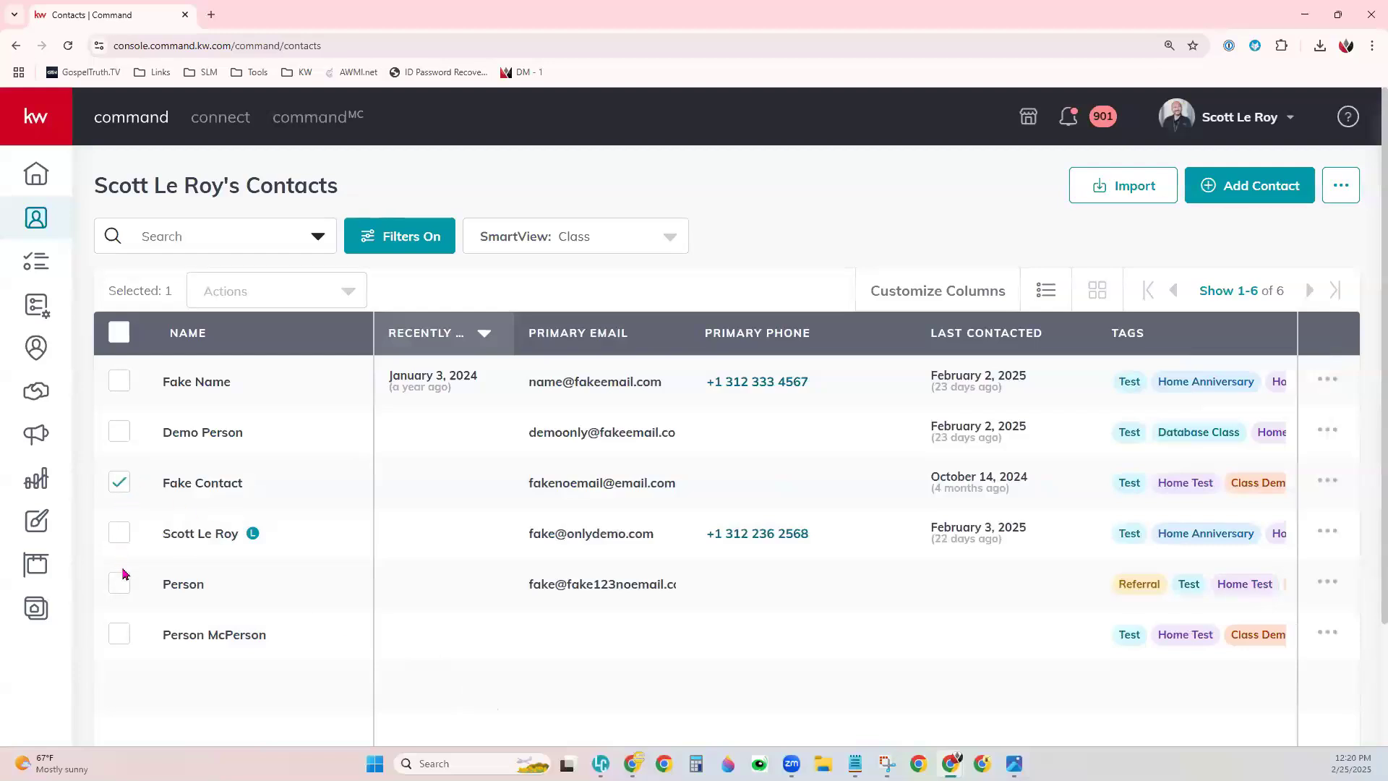
pyautogui.click(120, 333)
pyautogui.click(289, 292)
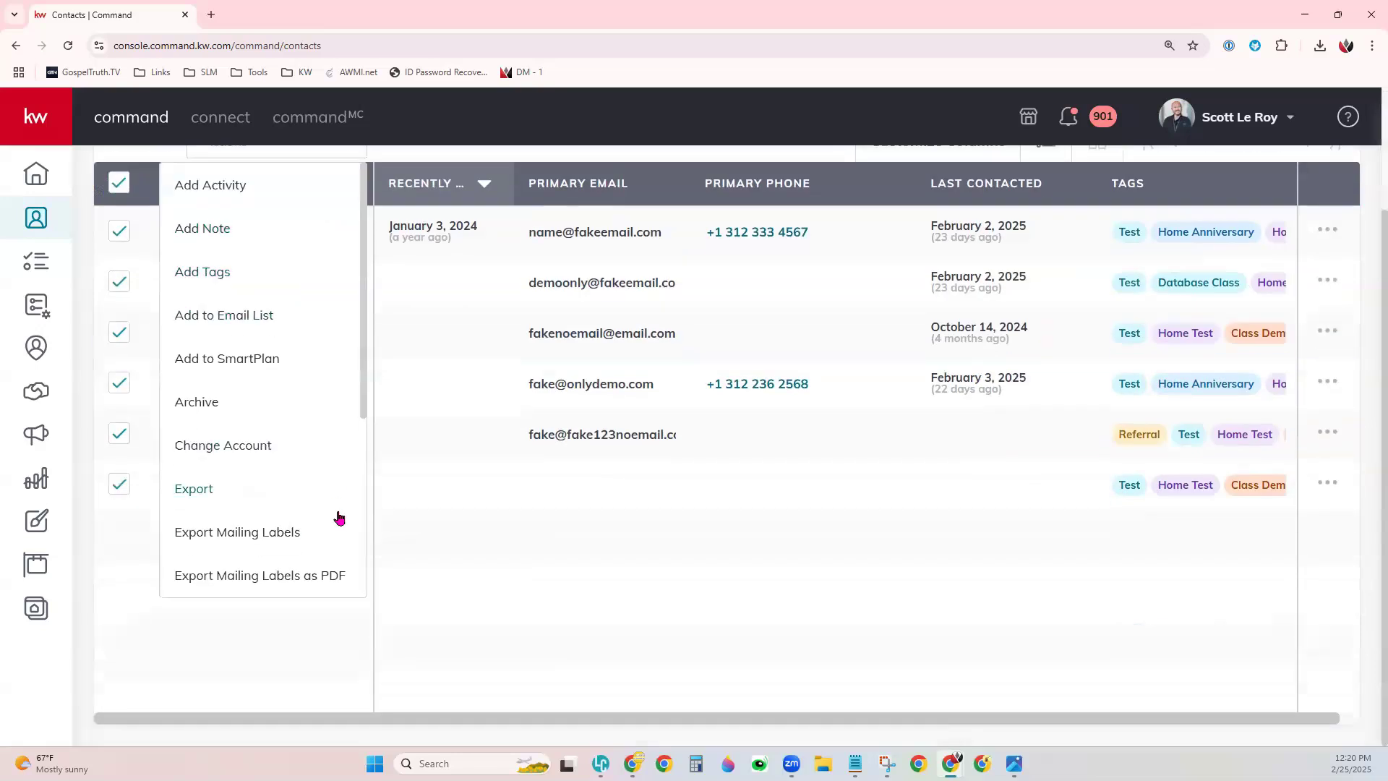
pyautogui.scroll(-3, 325, 466)
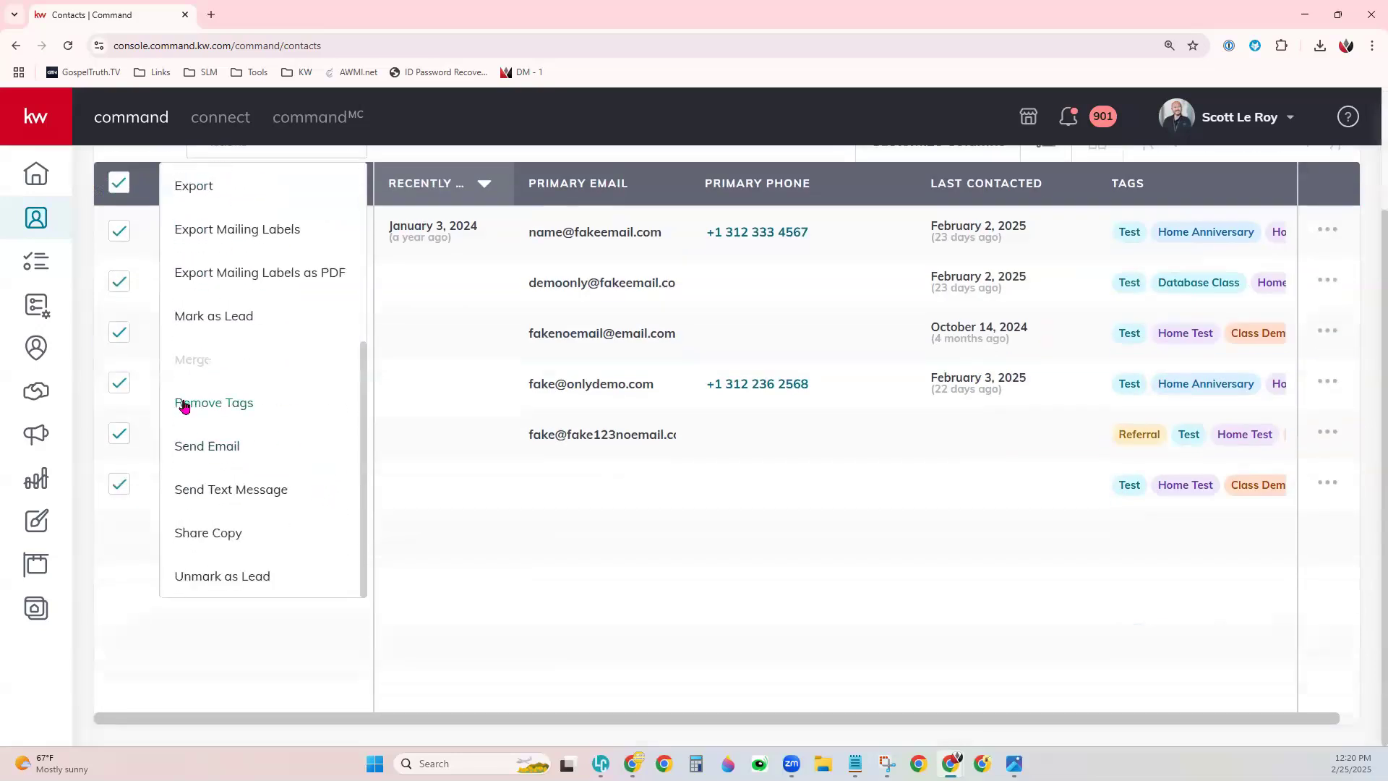
# Mark Test, Test Demo and Tag123abc in Remove Tags and remove them
pyautogui.click(233, 402)
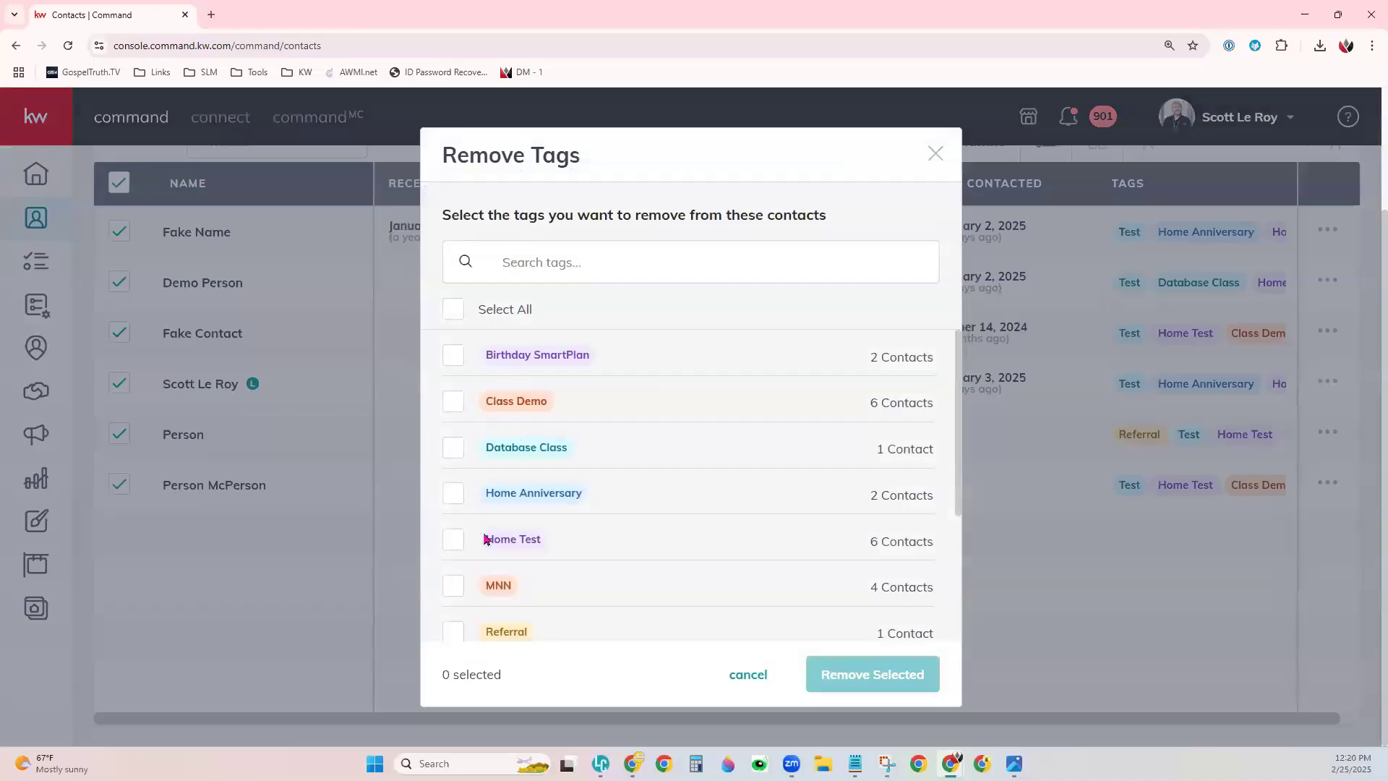
pyautogui.scroll(-3, 486, 539)
pyautogui.click(454, 561)
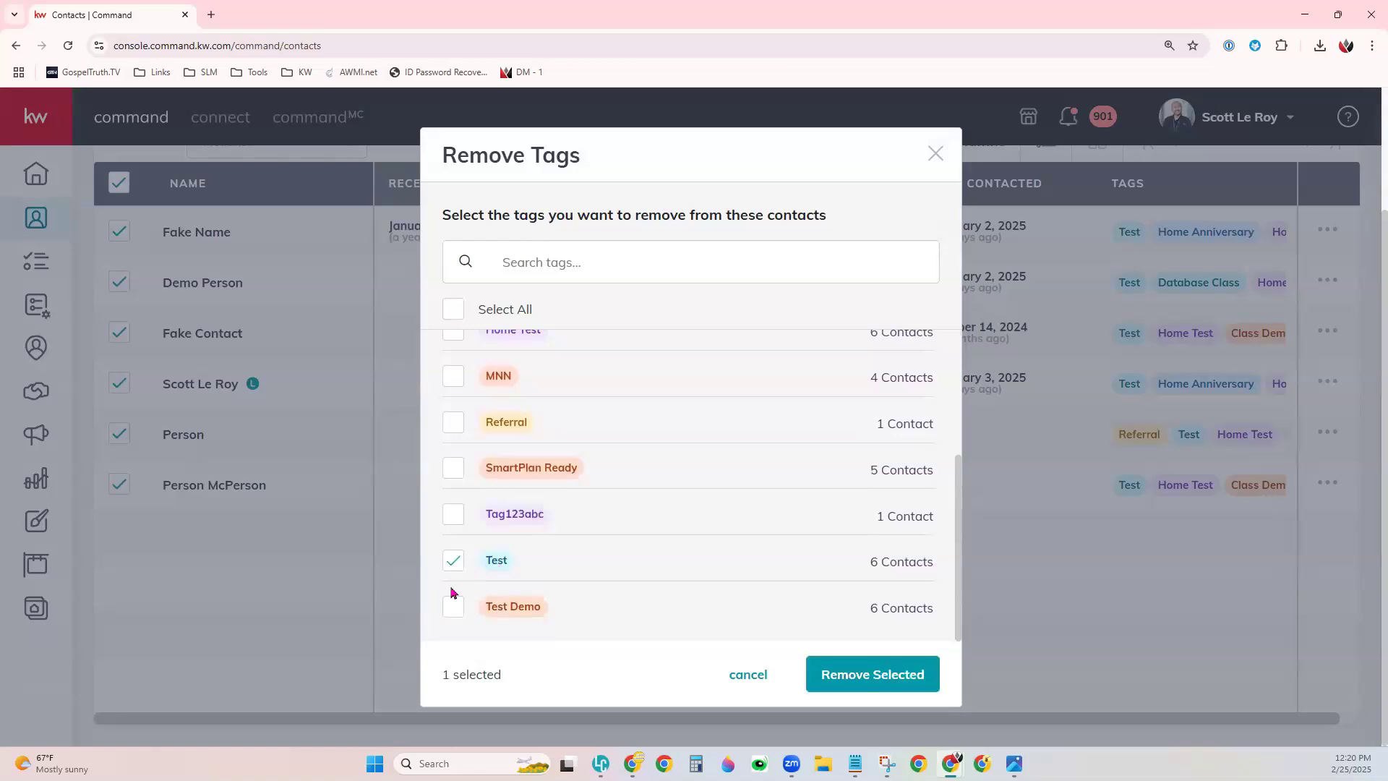
pyautogui.click(453, 607)
pyautogui.click(454, 515)
pyautogui.click(872, 674)
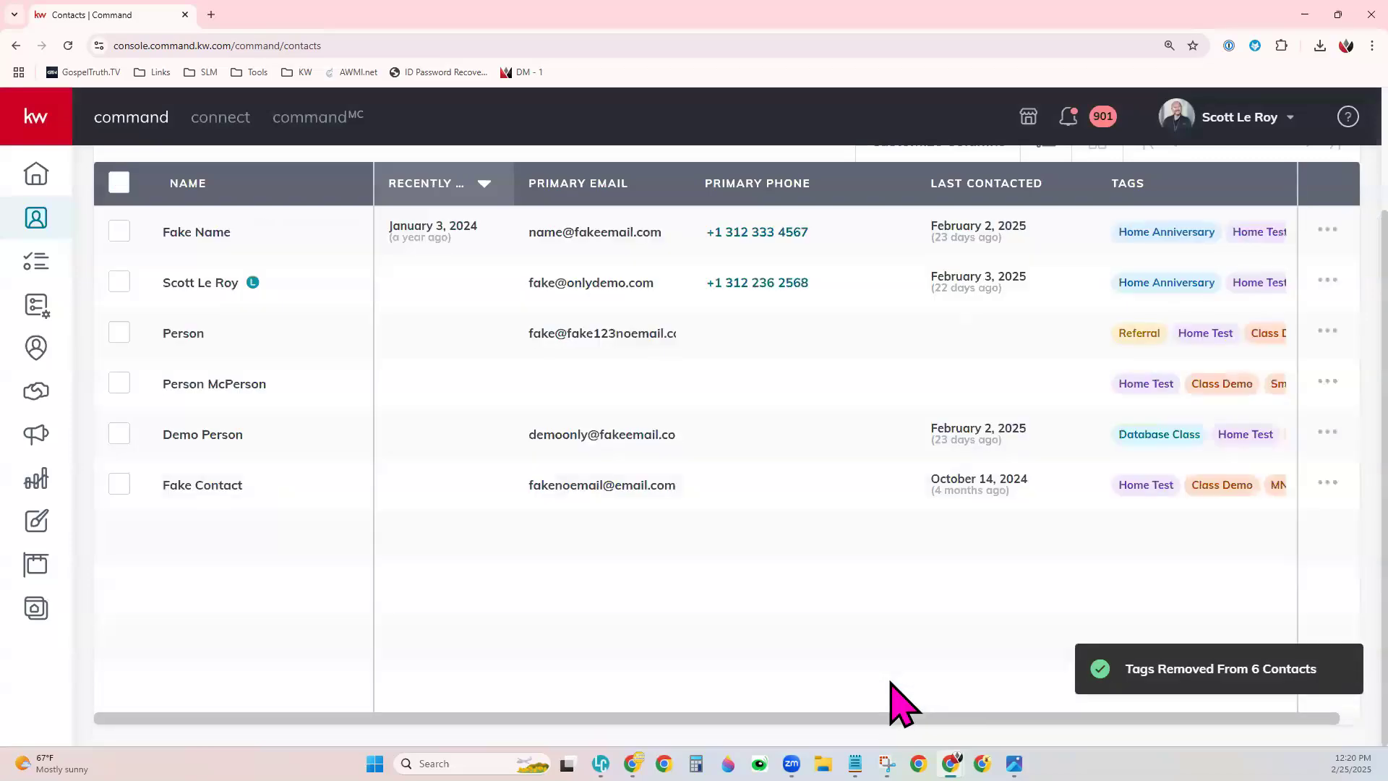
pyautogui.scroll(3, 662, 635)
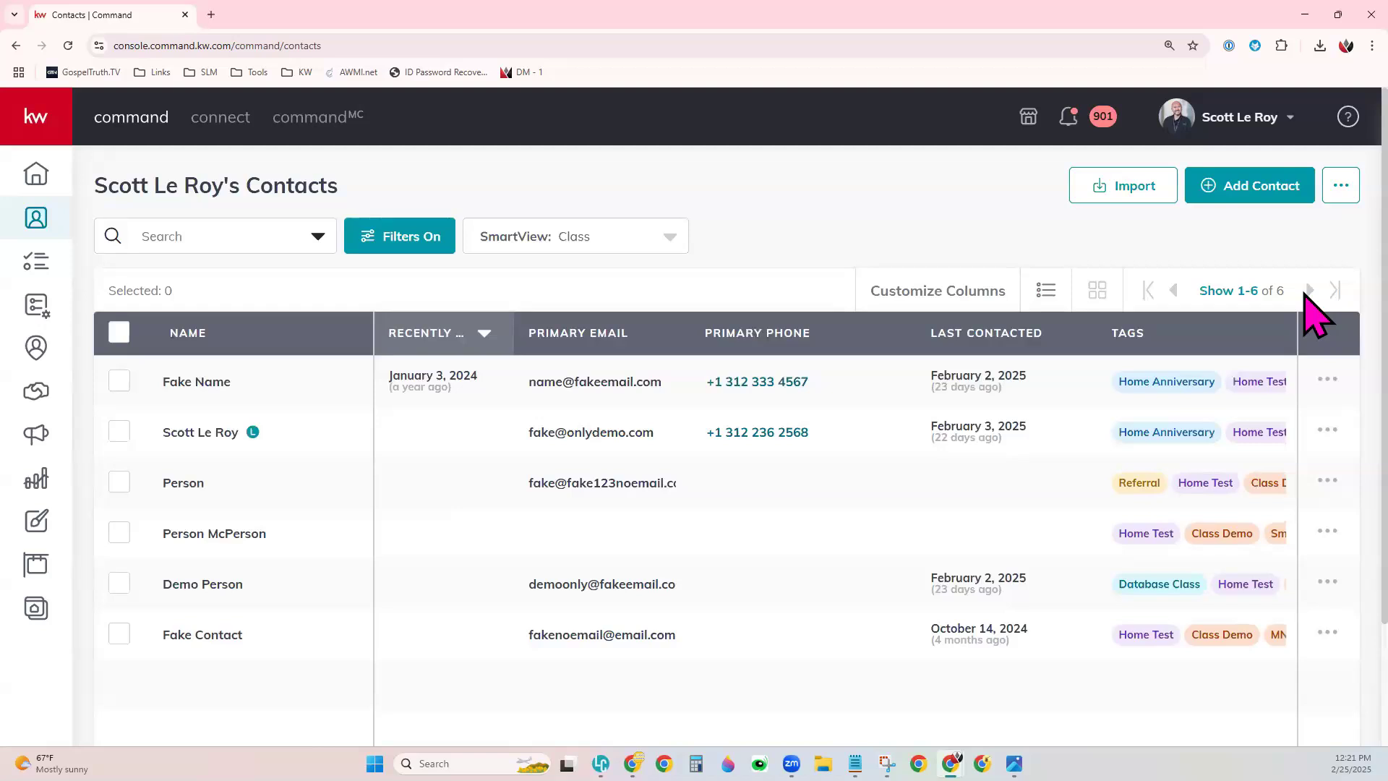
pyautogui.click(1224, 121)
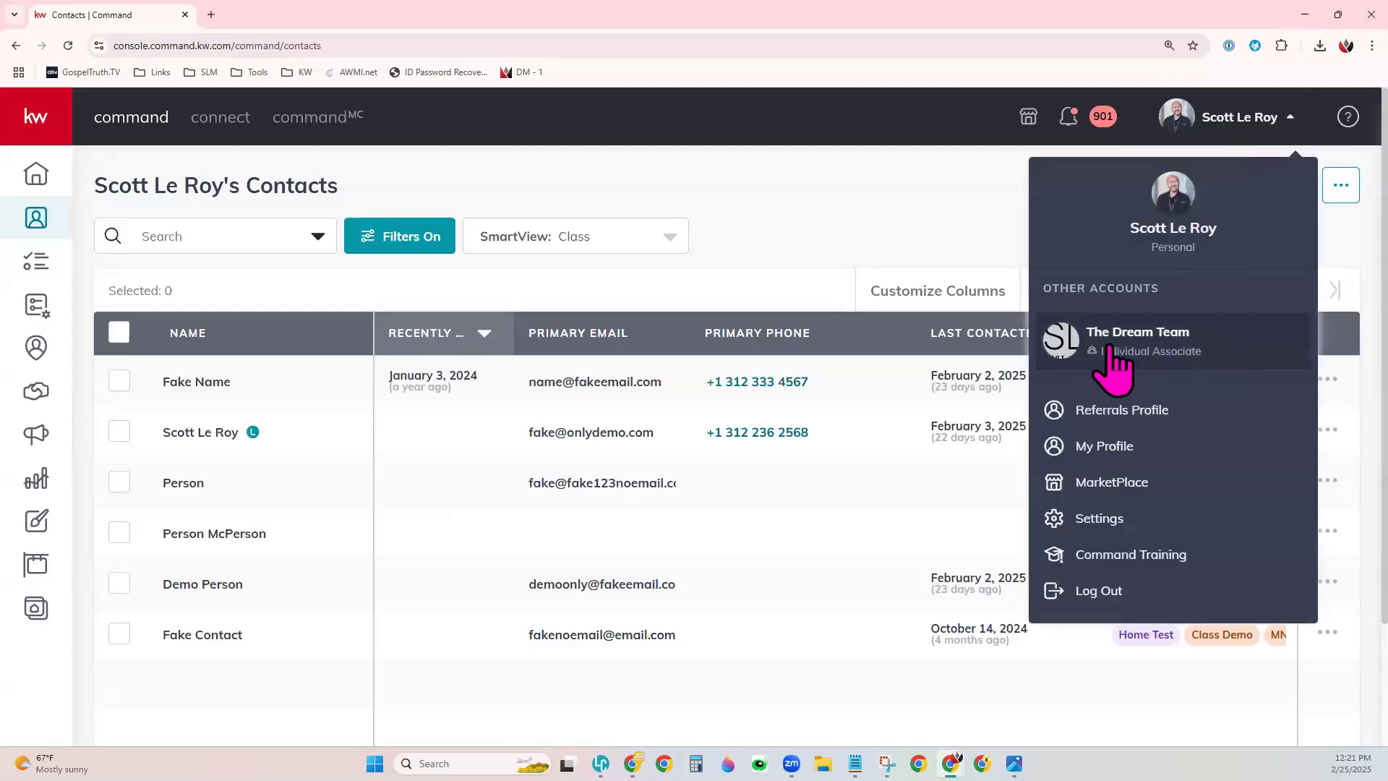
pyautogui.click(822, 247)
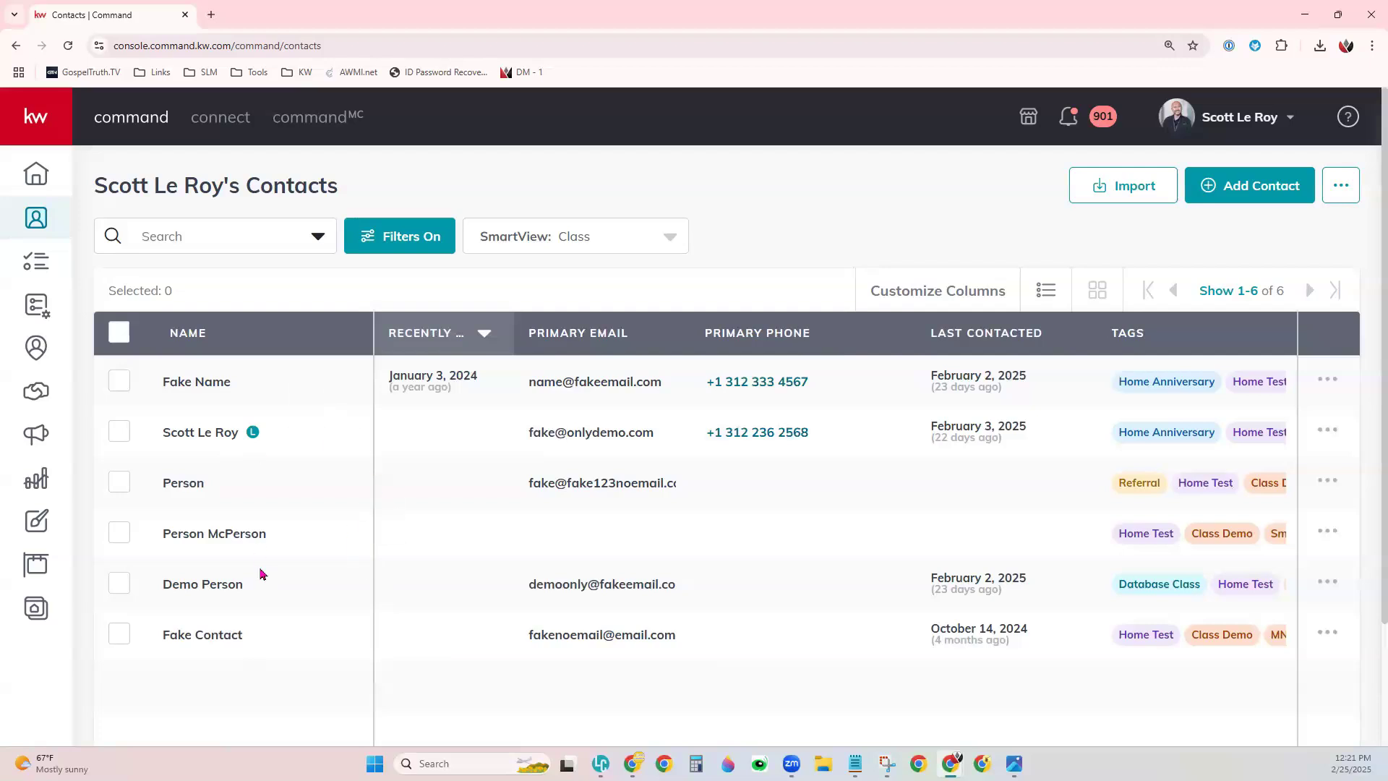
# Open the Fake Name contact from the contacts table
pyautogui.click(206, 386)
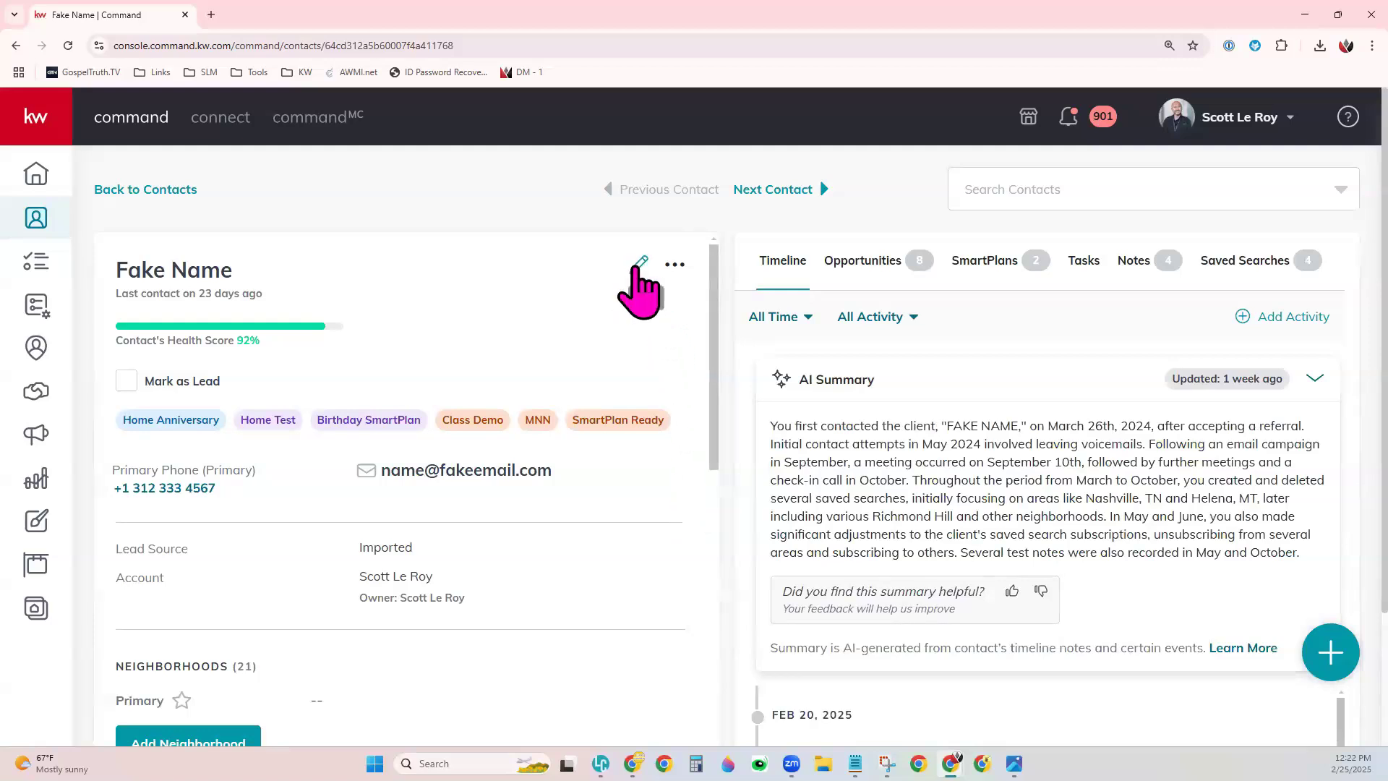
# Edit the Fake Name contact and delete its Home Test tag
pyautogui.click(642, 263)
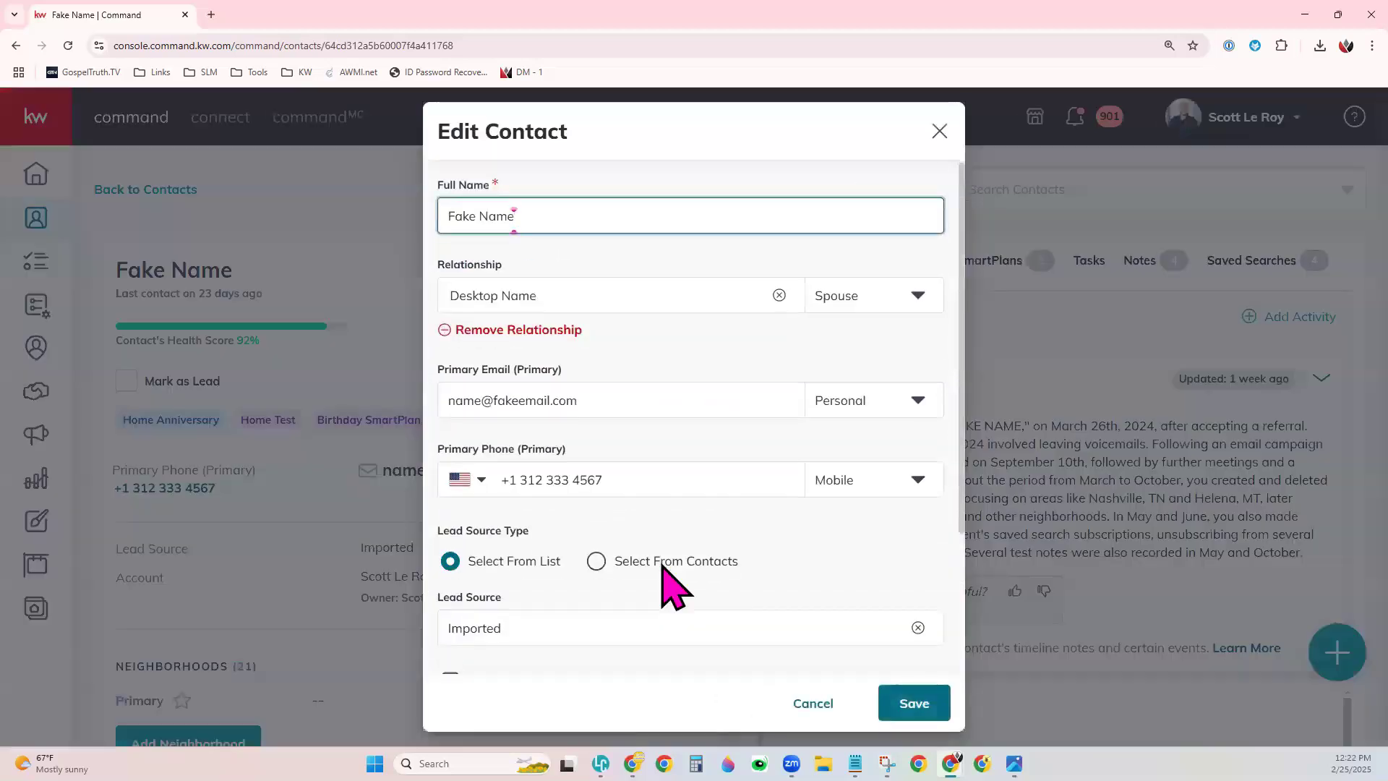
pyautogui.scroll(-3, 673, 586)
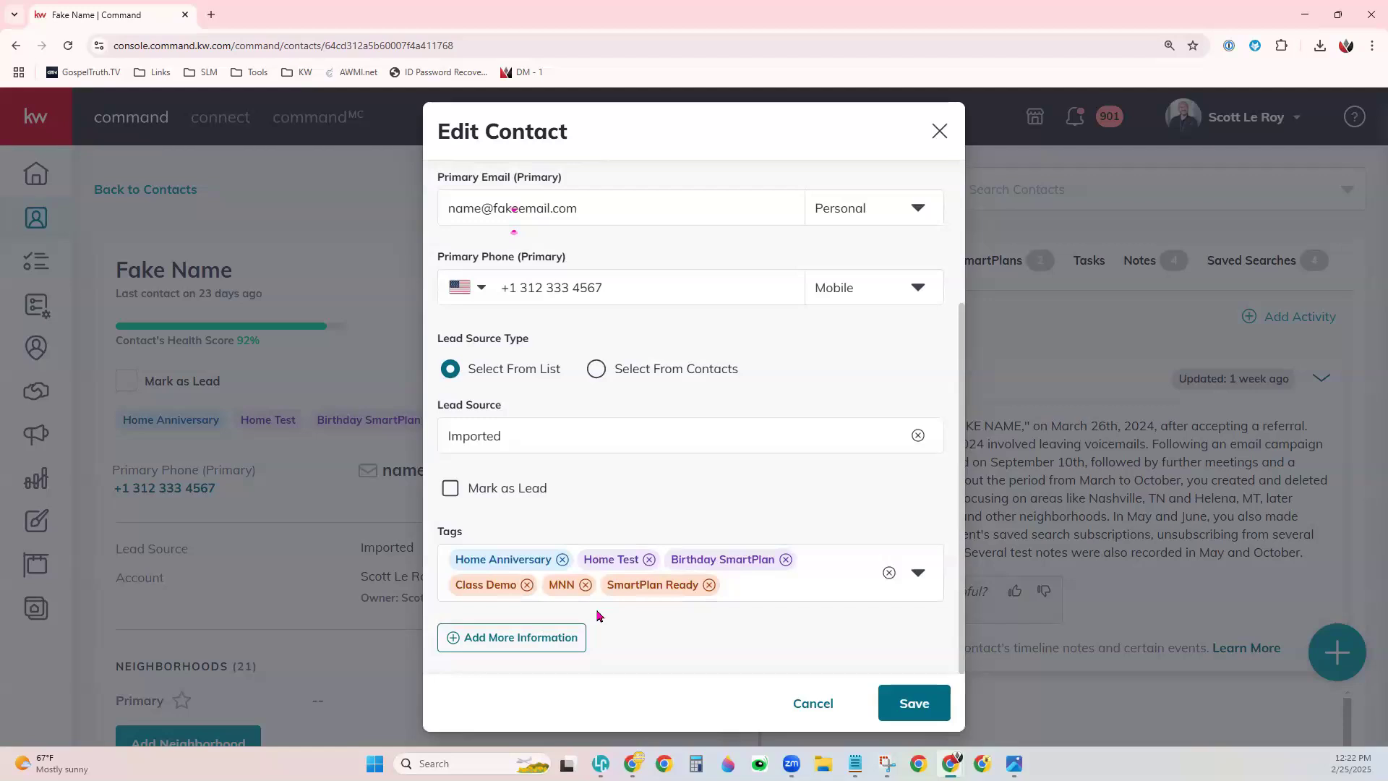
pyautogui.click(649, 558)
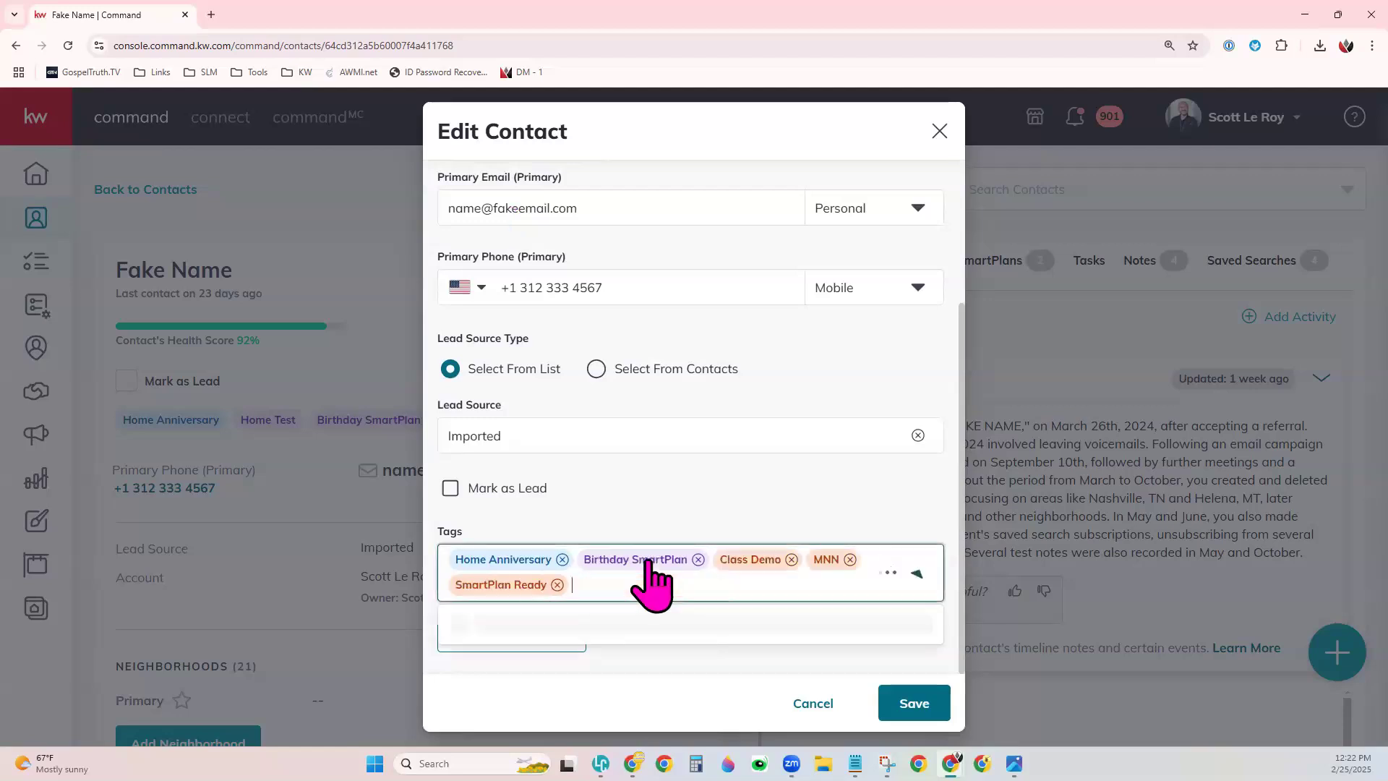
pyautogui.click(649, 664)
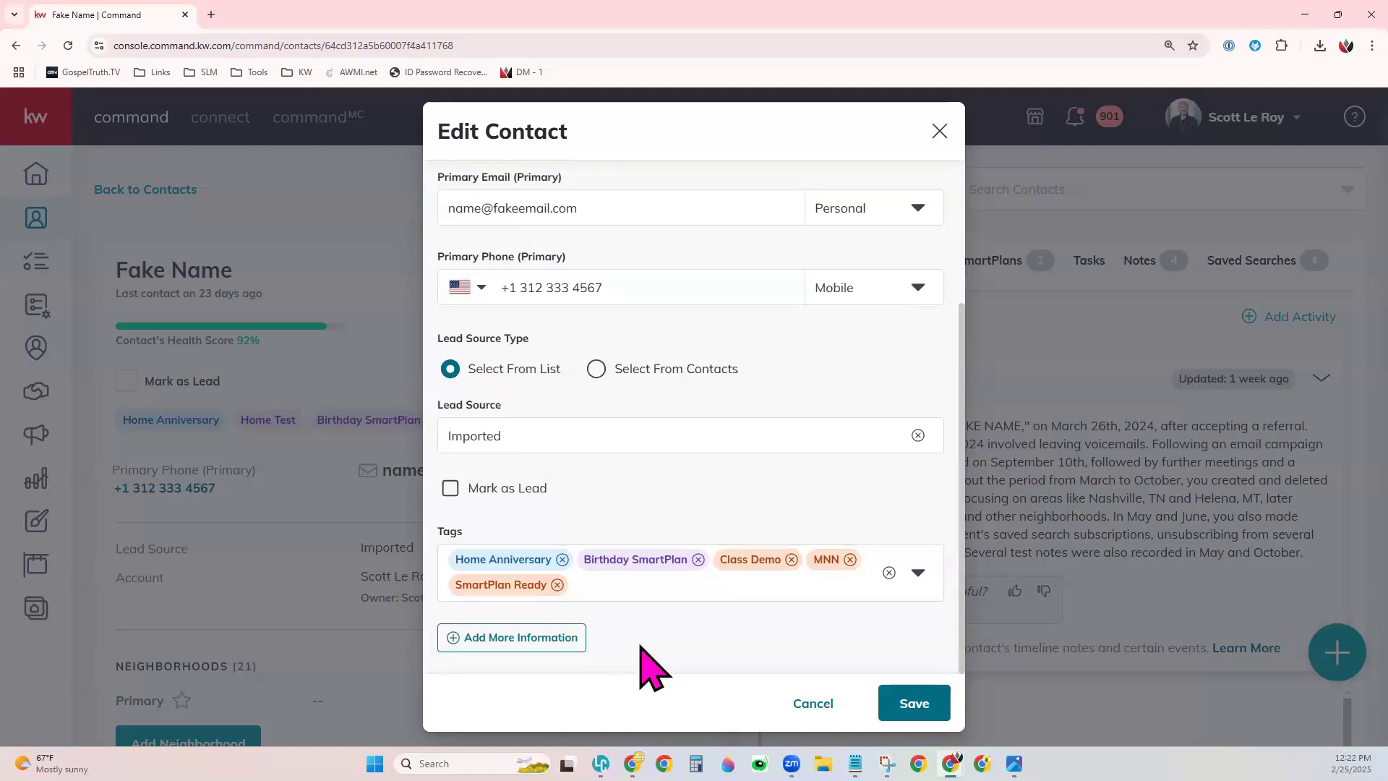
# Add the existing Test tag to Fake Name's tags from the Tags dropdown
pyautogui.click(635, 586)
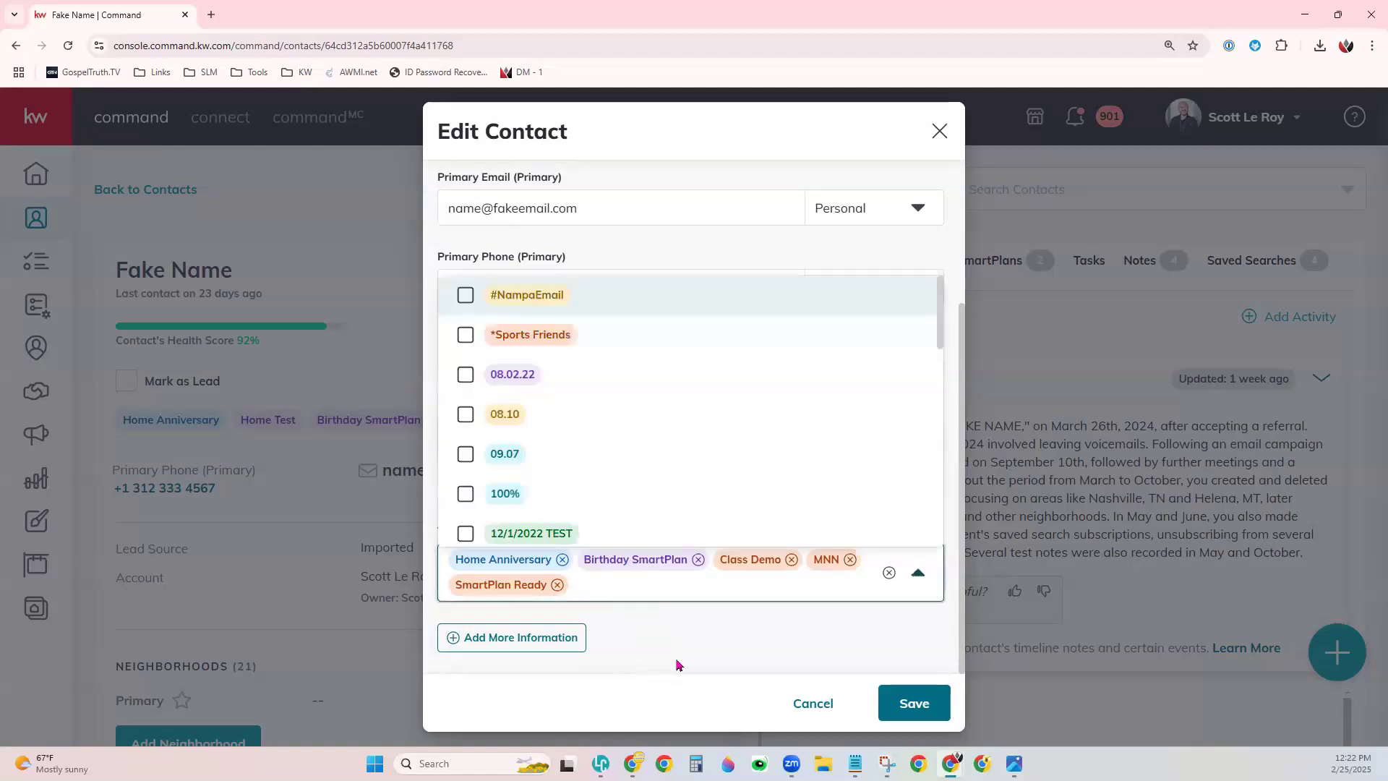
pyautogui.scroll(-3, 622, 439)
pyautogui.scroll(-5, 622, 439)
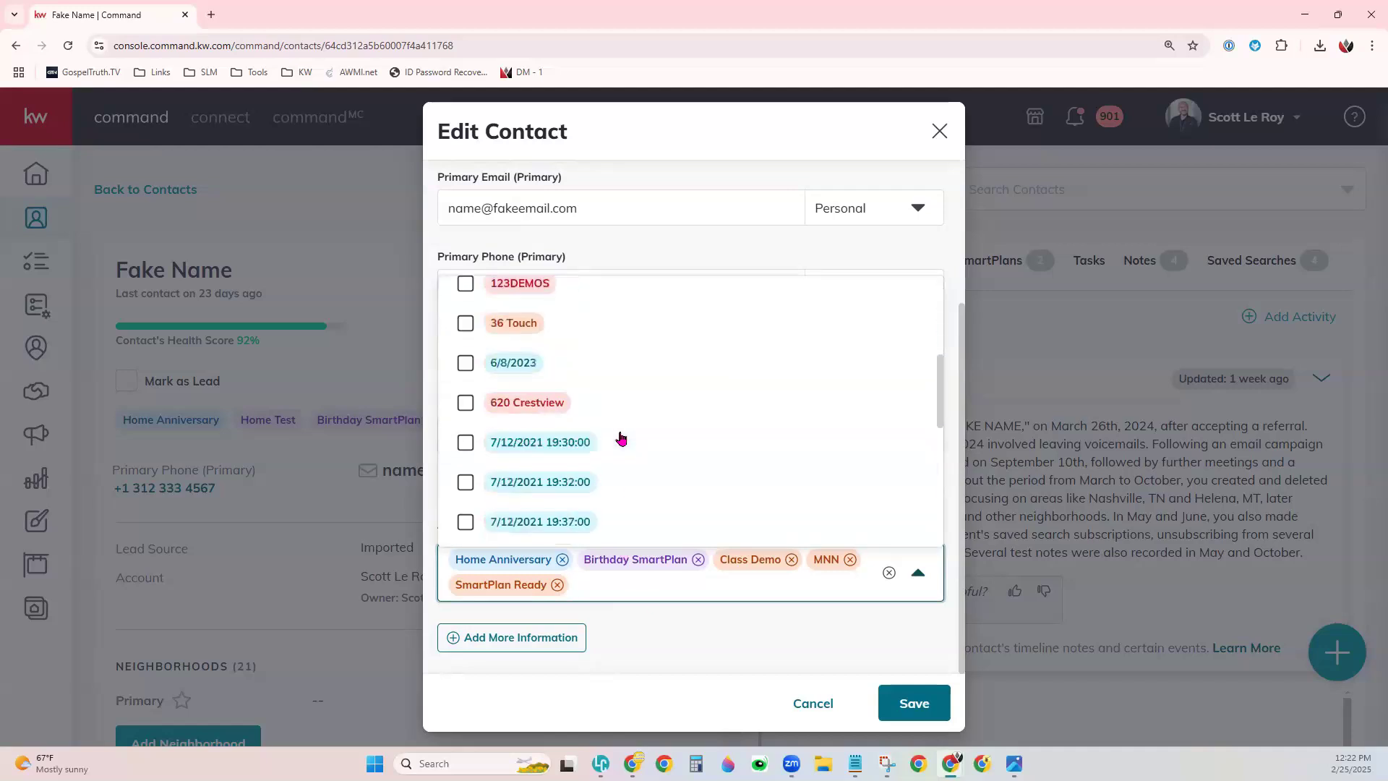
pyautogui.scroll(-3, 621, 438)
pyautogui.scroll(-3, 622, 438)
pyautogui.scroll(-2, 622, 439)
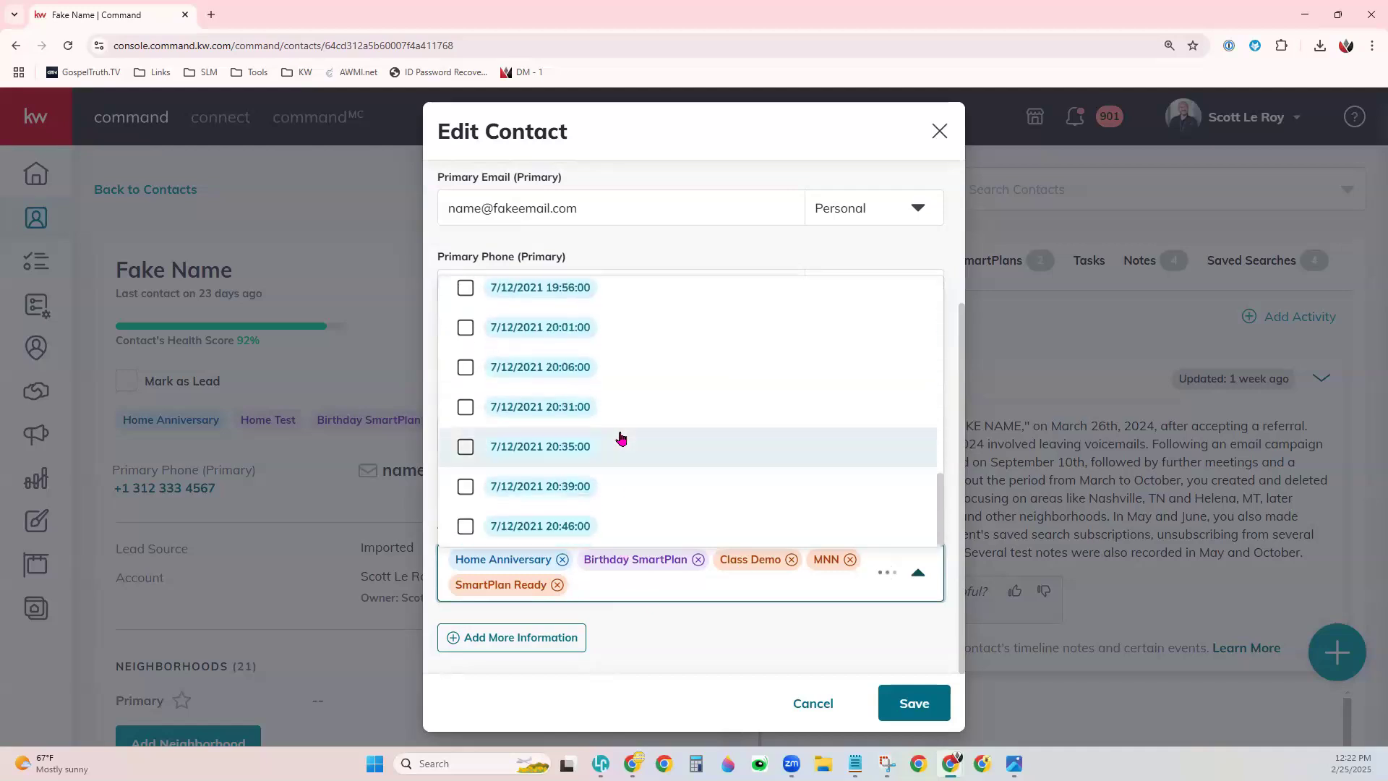
pyautogui.scroll(8, 621, 438)
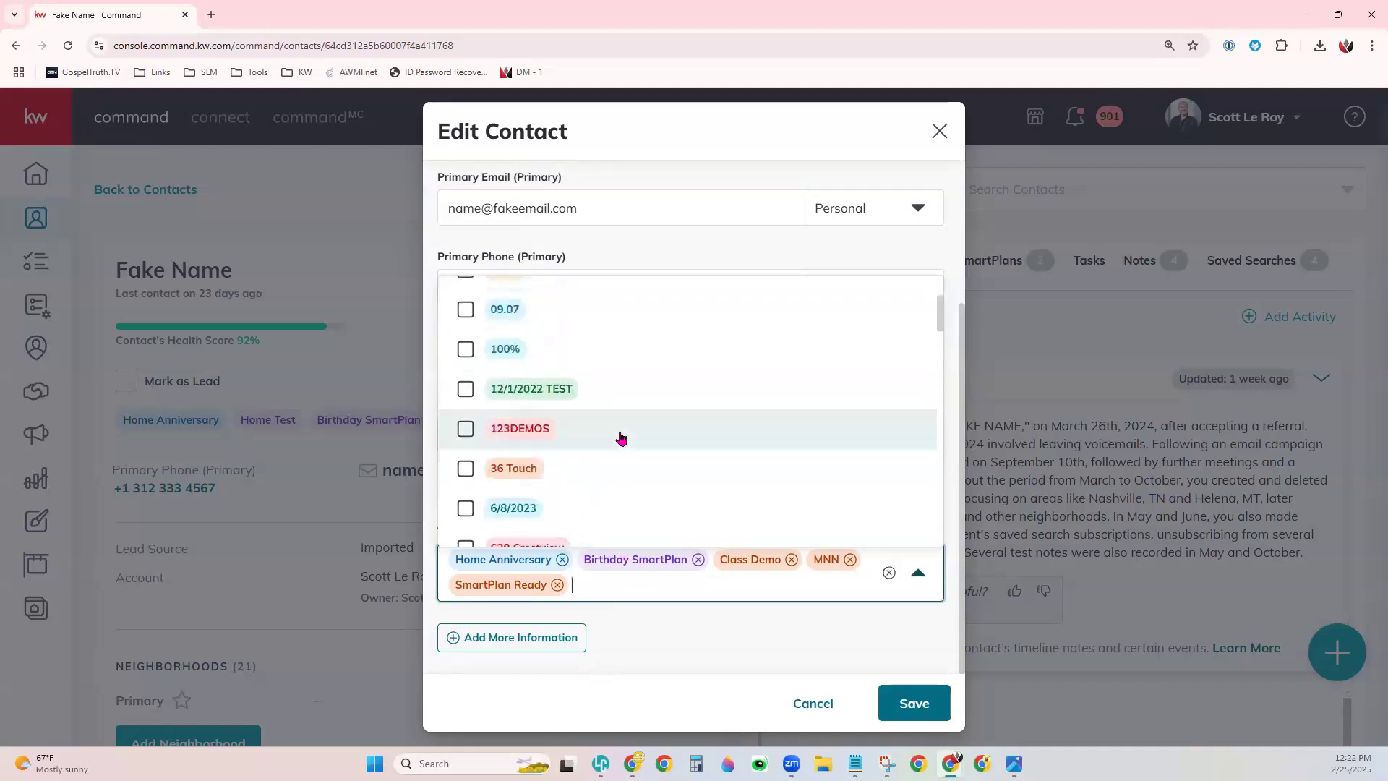
pyautogui.write('TEST')
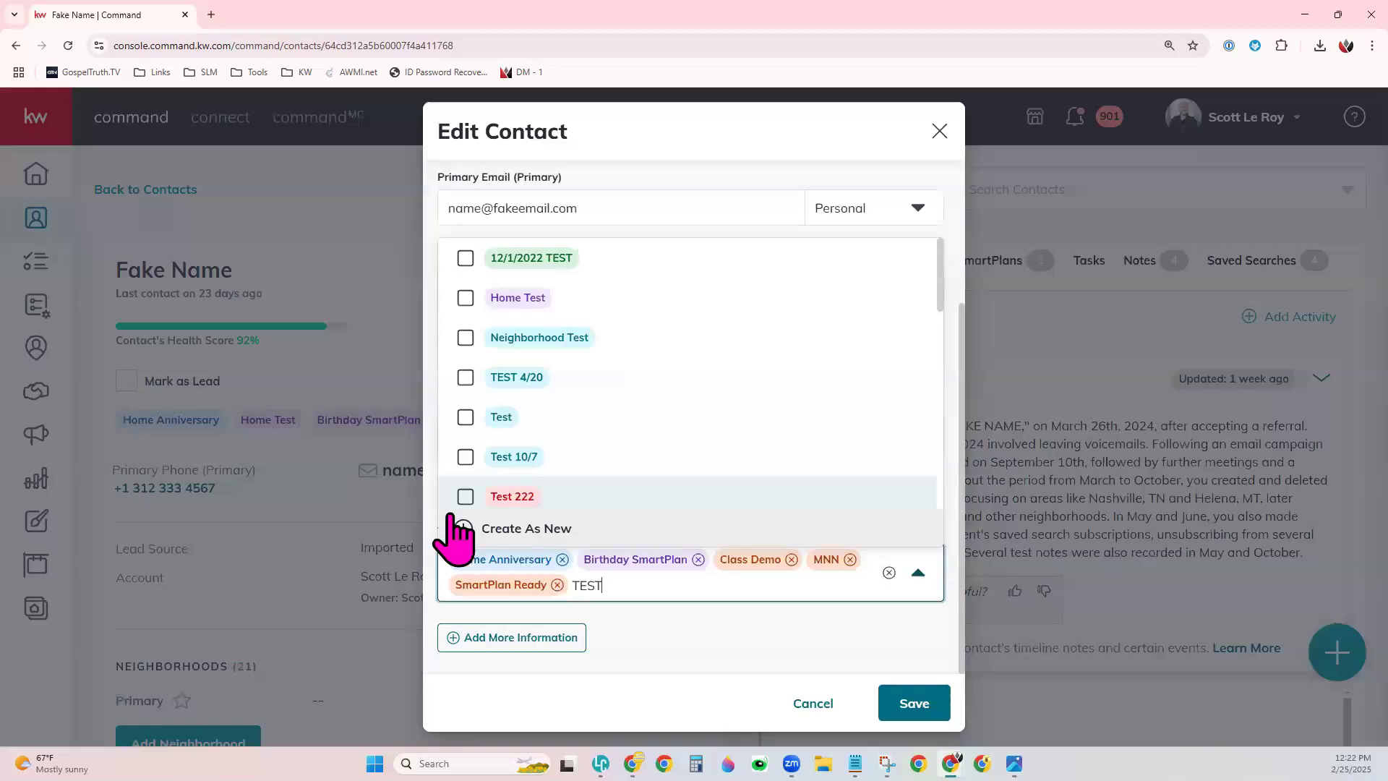
pyautogui.click(466, 416)
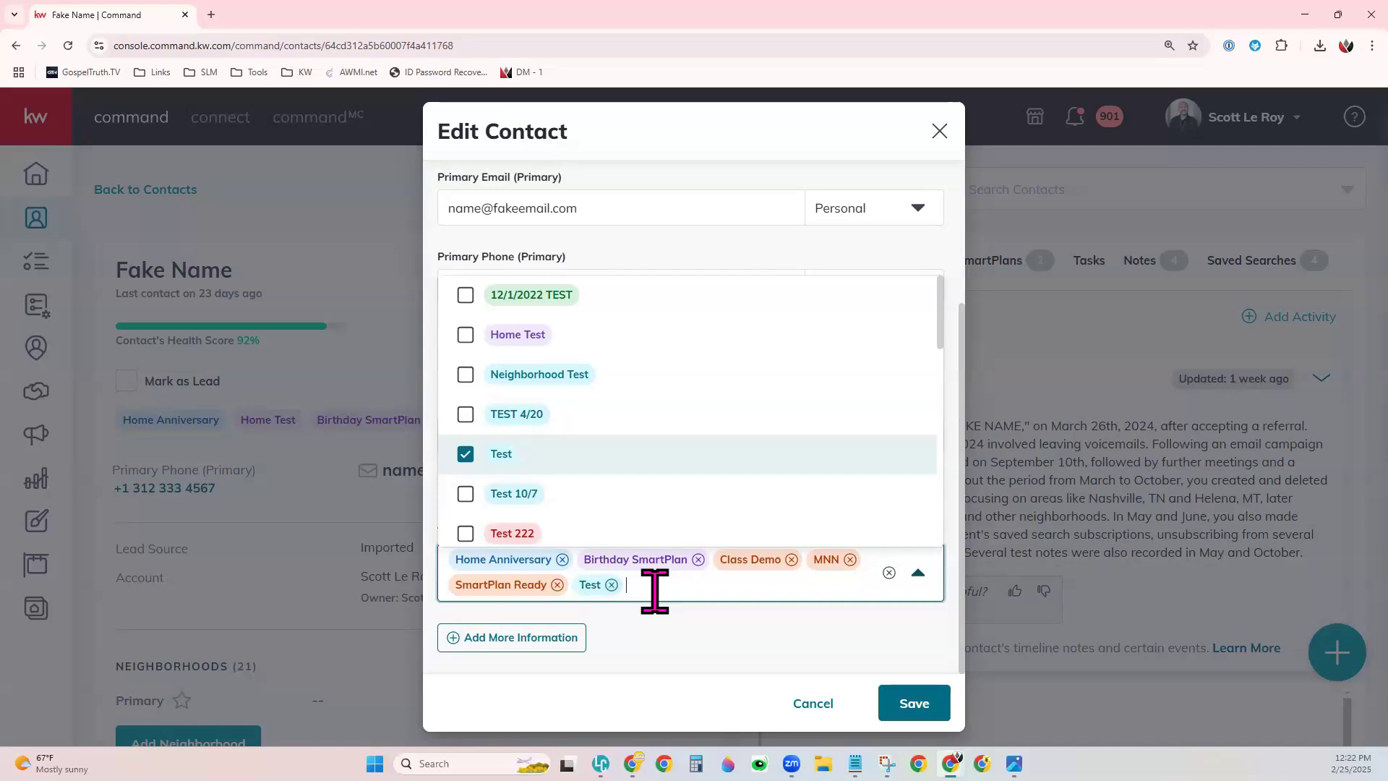
pyautogui.write('Test')
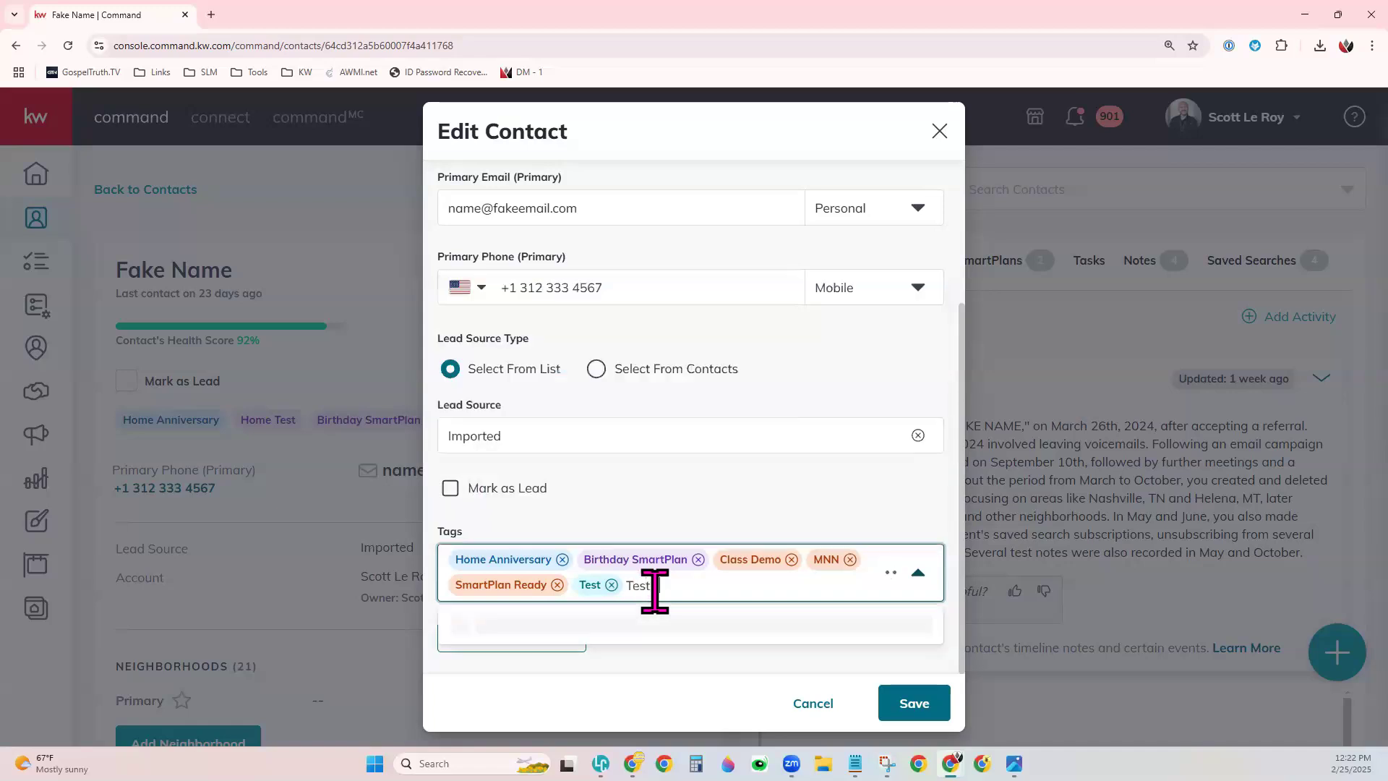
pyautogui.write(' Demo234')
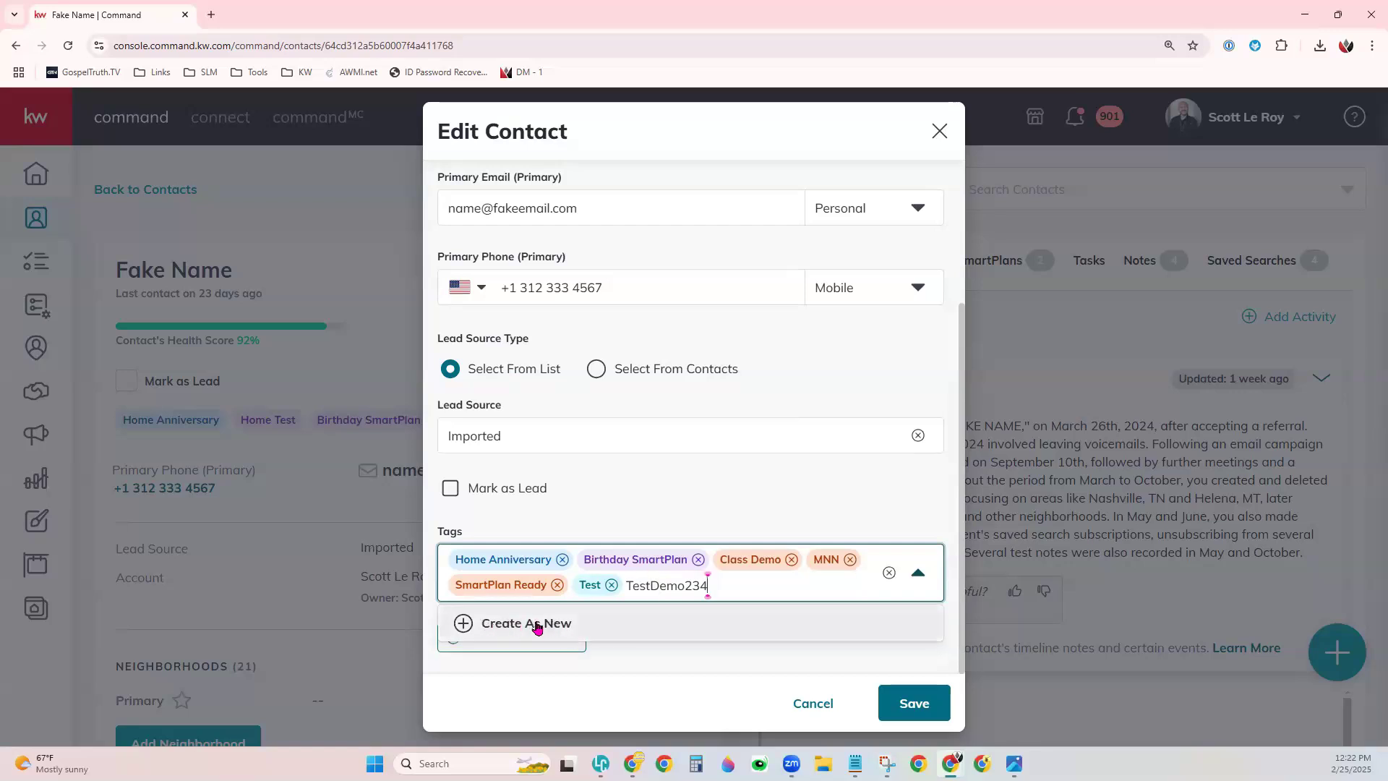
# Create TestDemo234 as a new red tag and add it to Fake Name
pyautogui.click(537, 625)
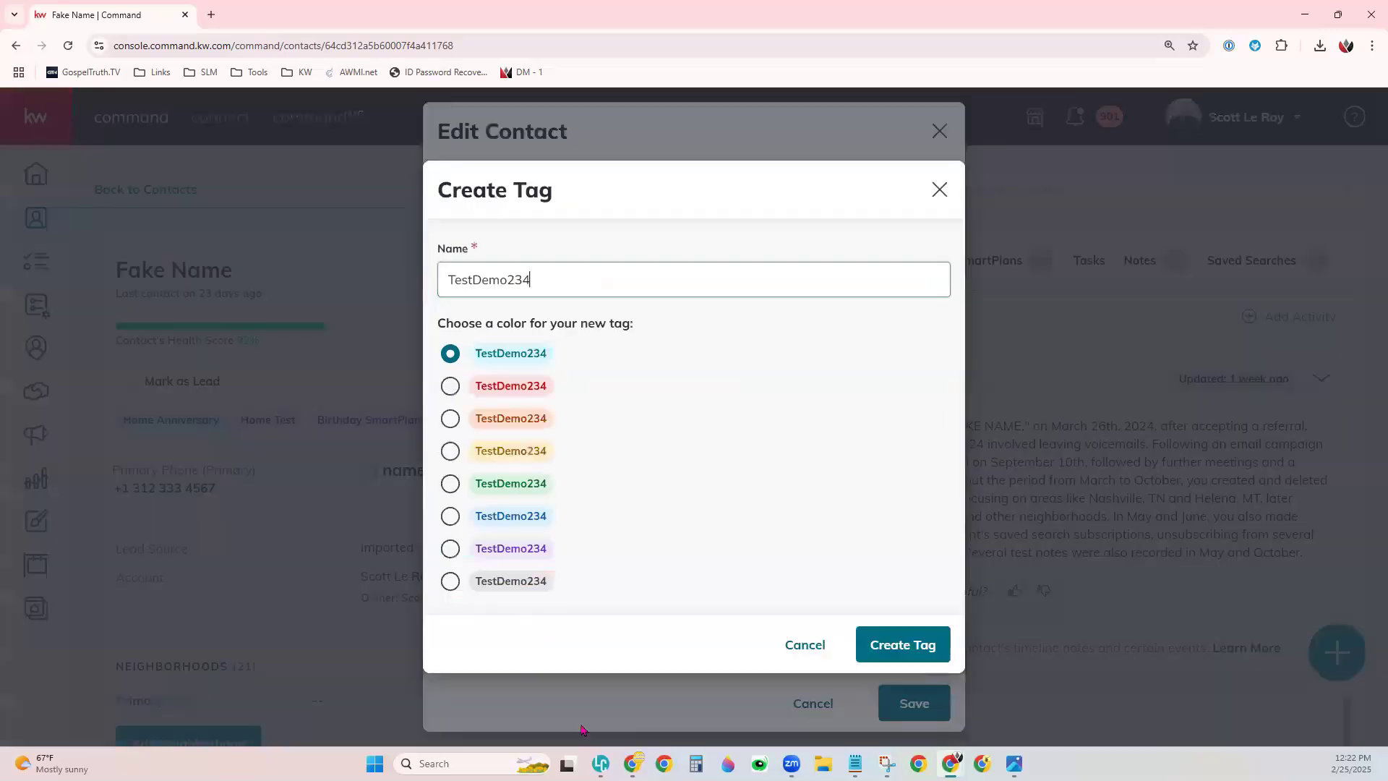
pyautogui.click(451, 387)
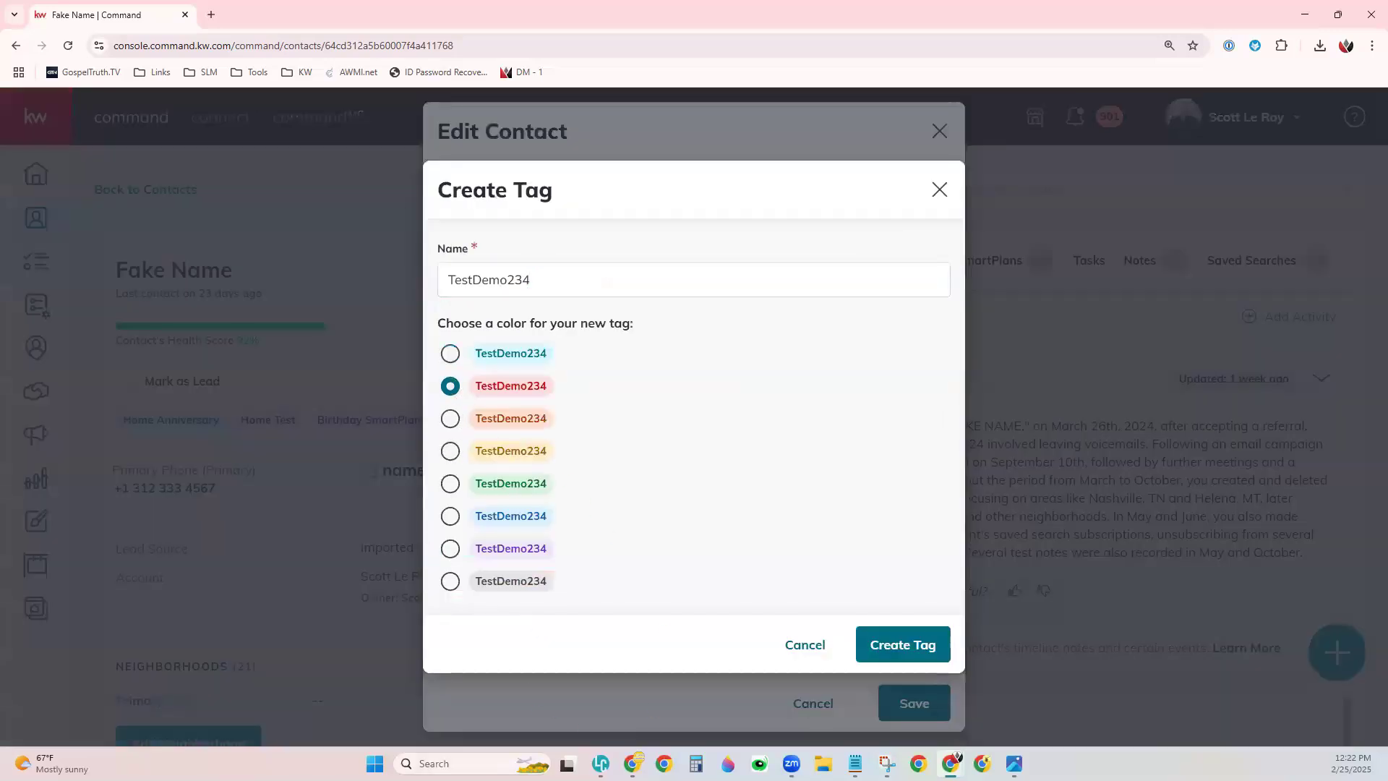
pyautogui.click(903, 645)
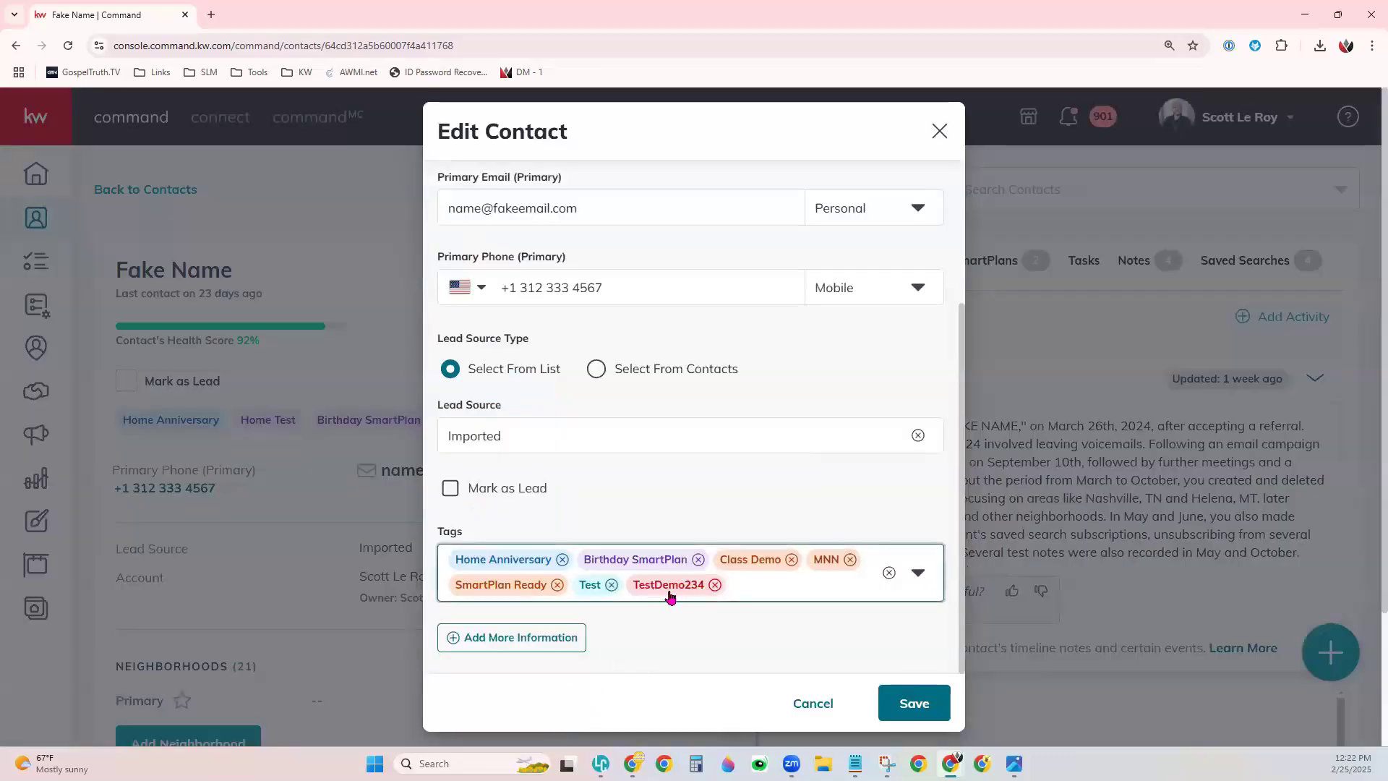
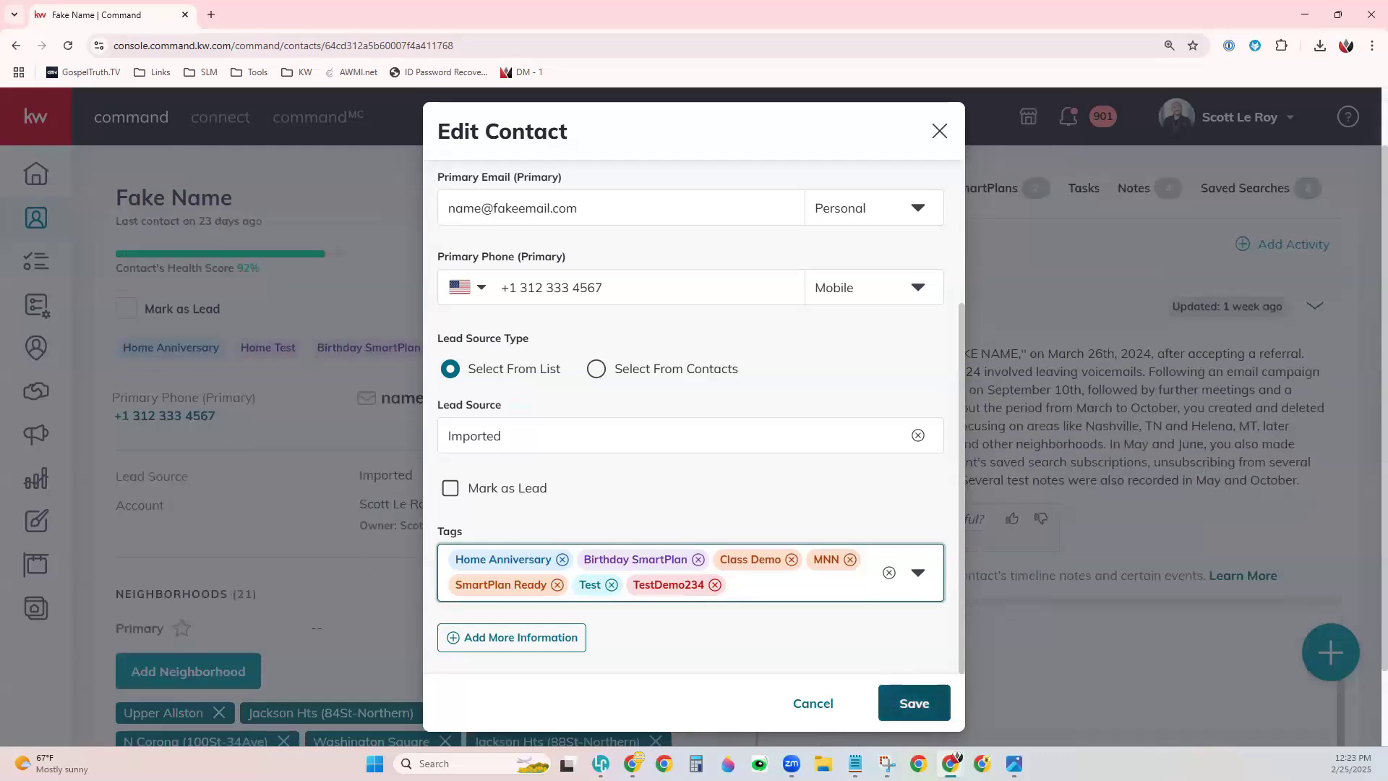
# Save the Edit Contact dialog so the contact keeps its seven tags, including Class Demo and TestDemo234
pyautogui.click(914, 703)
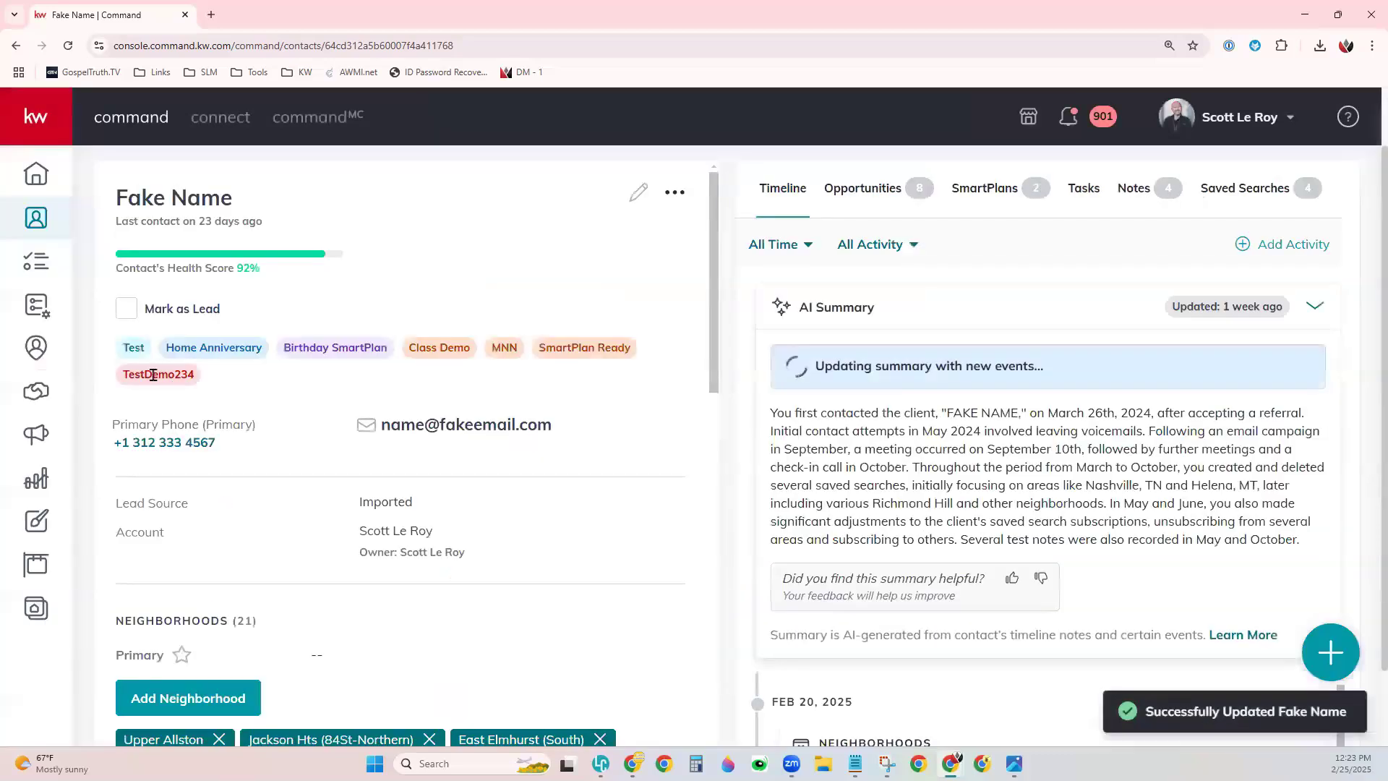
pyautogui.scroll(1, 553, 591)
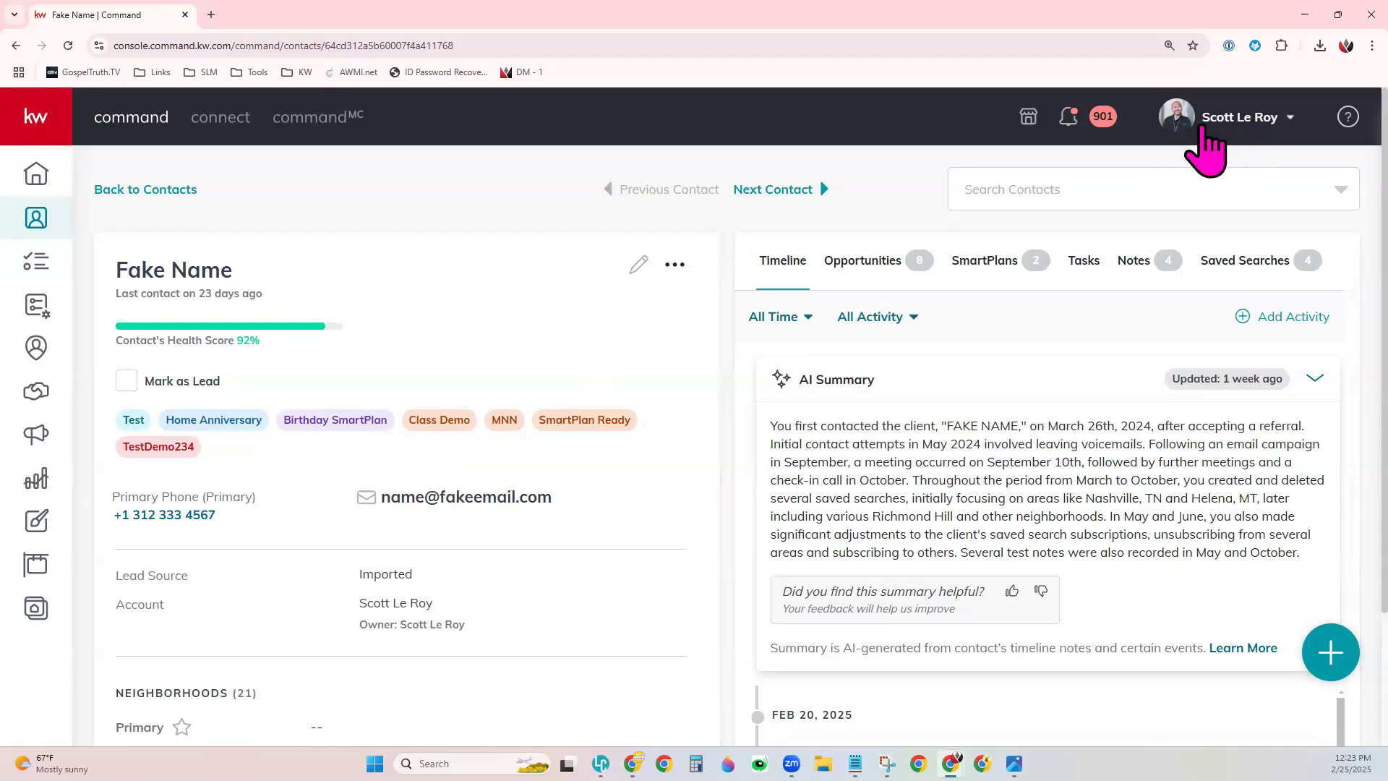
# Go from account Settings through Command Settings > Contacts to the Contact Tags page
pyautogui.click(1236, 118)
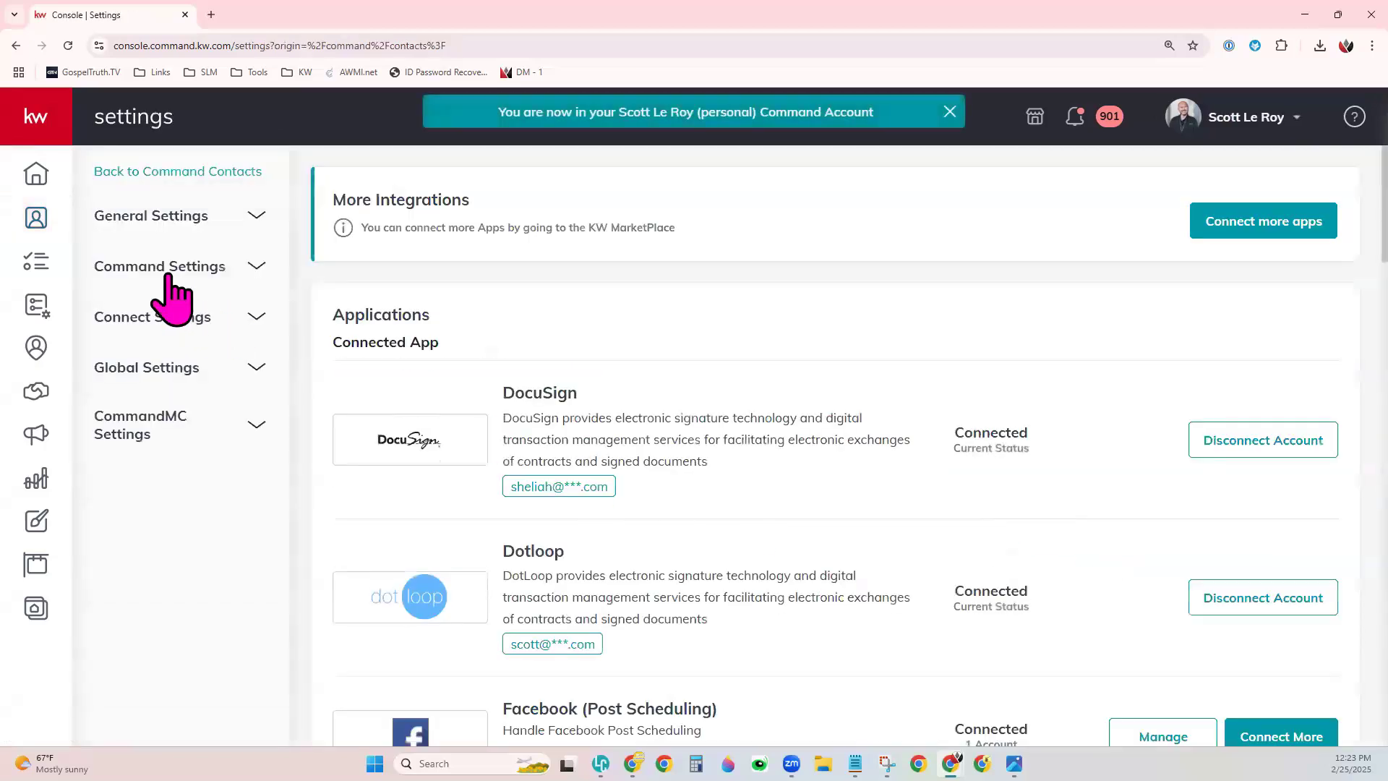
pyautogui.click(168, 271)
pyautogui.click(145, 345)
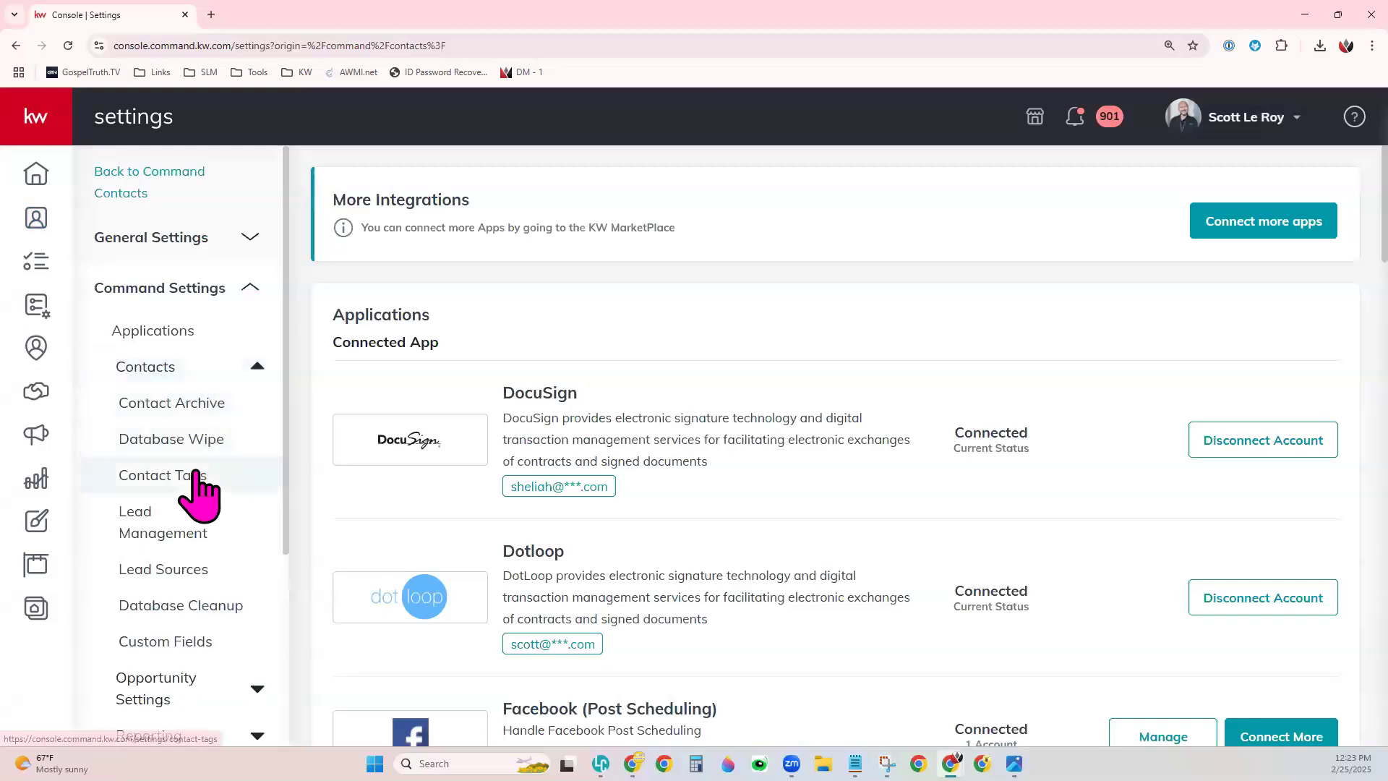
pyautogui.click(163, 474)
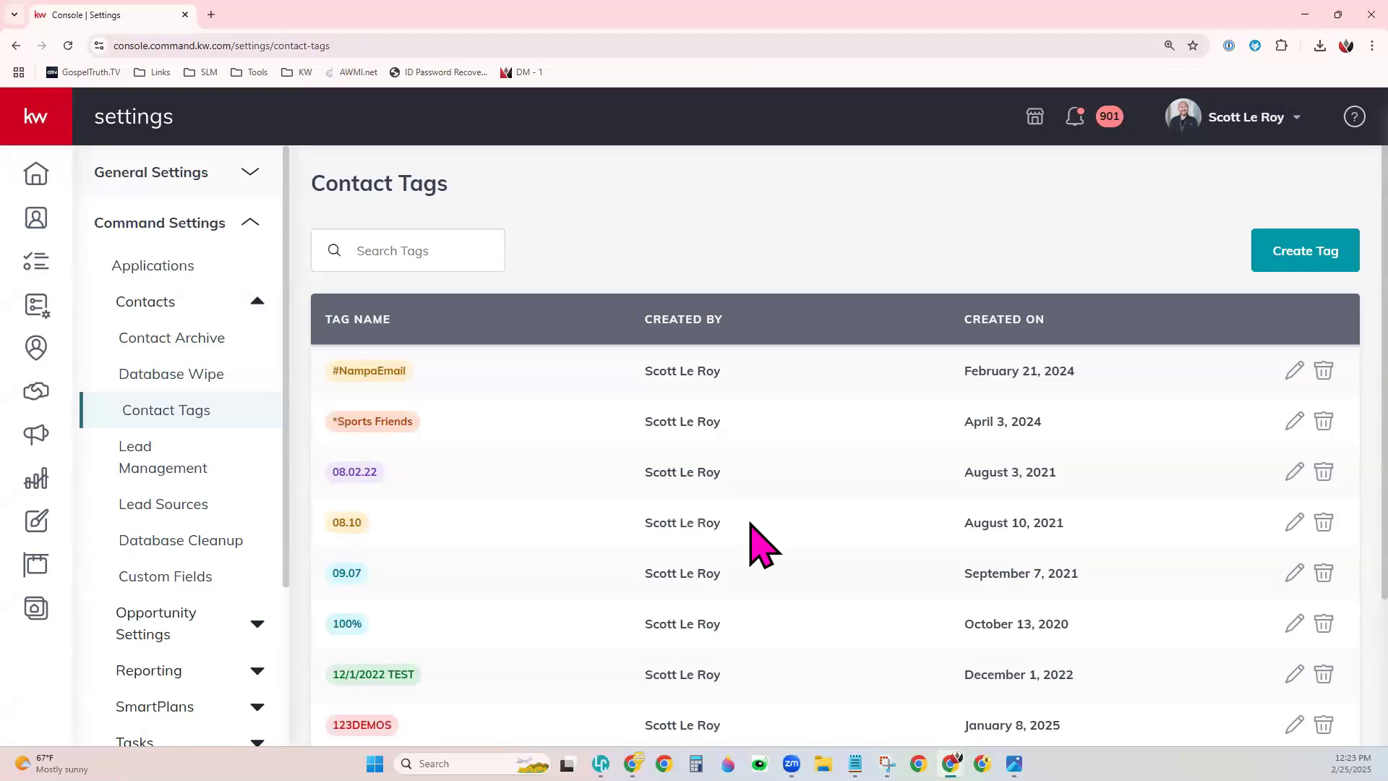
# Sort the contact tags table by the Created By column, ending in ascending order
pyautogui.click(711, 323)
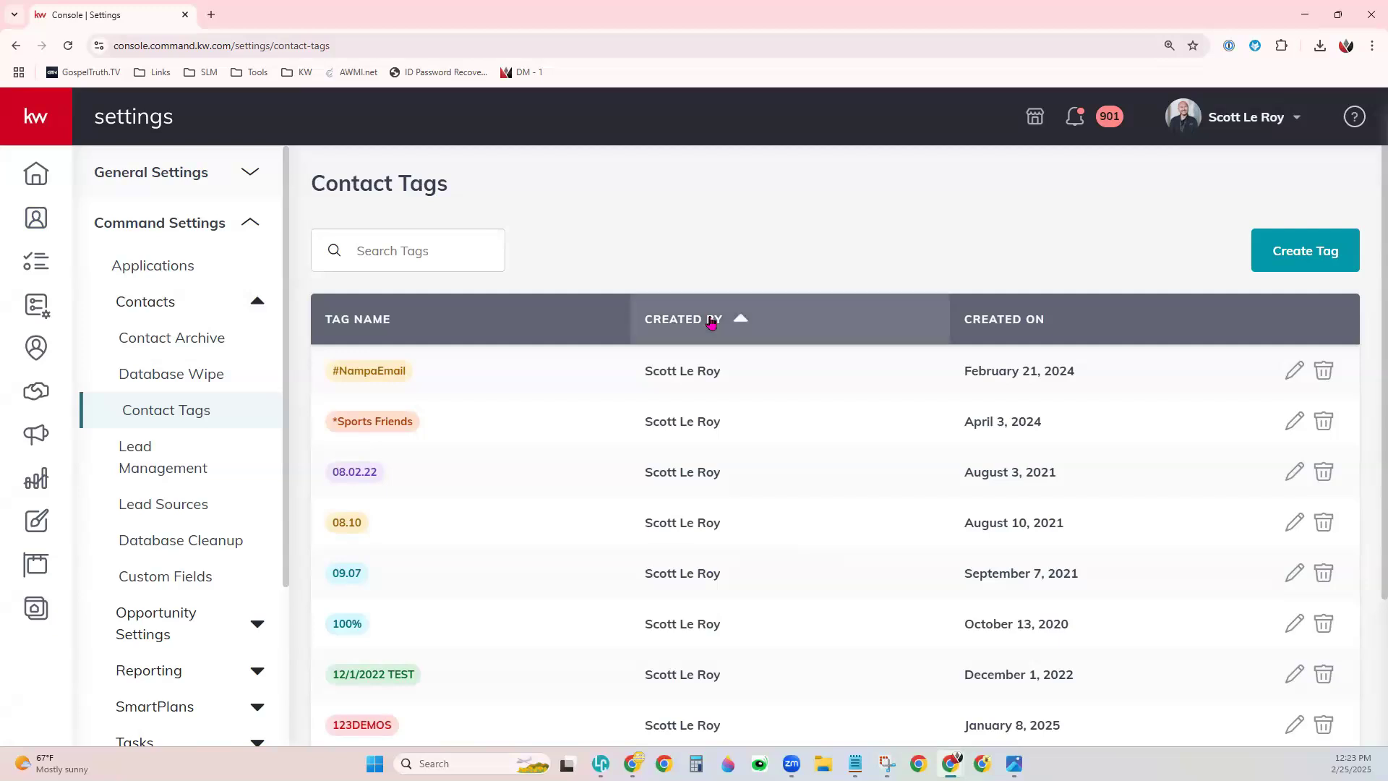
pyautogui.click(748, 322)
pyautogui.click(749, 326)
pyautogui.scroll(-3, 803, 608)
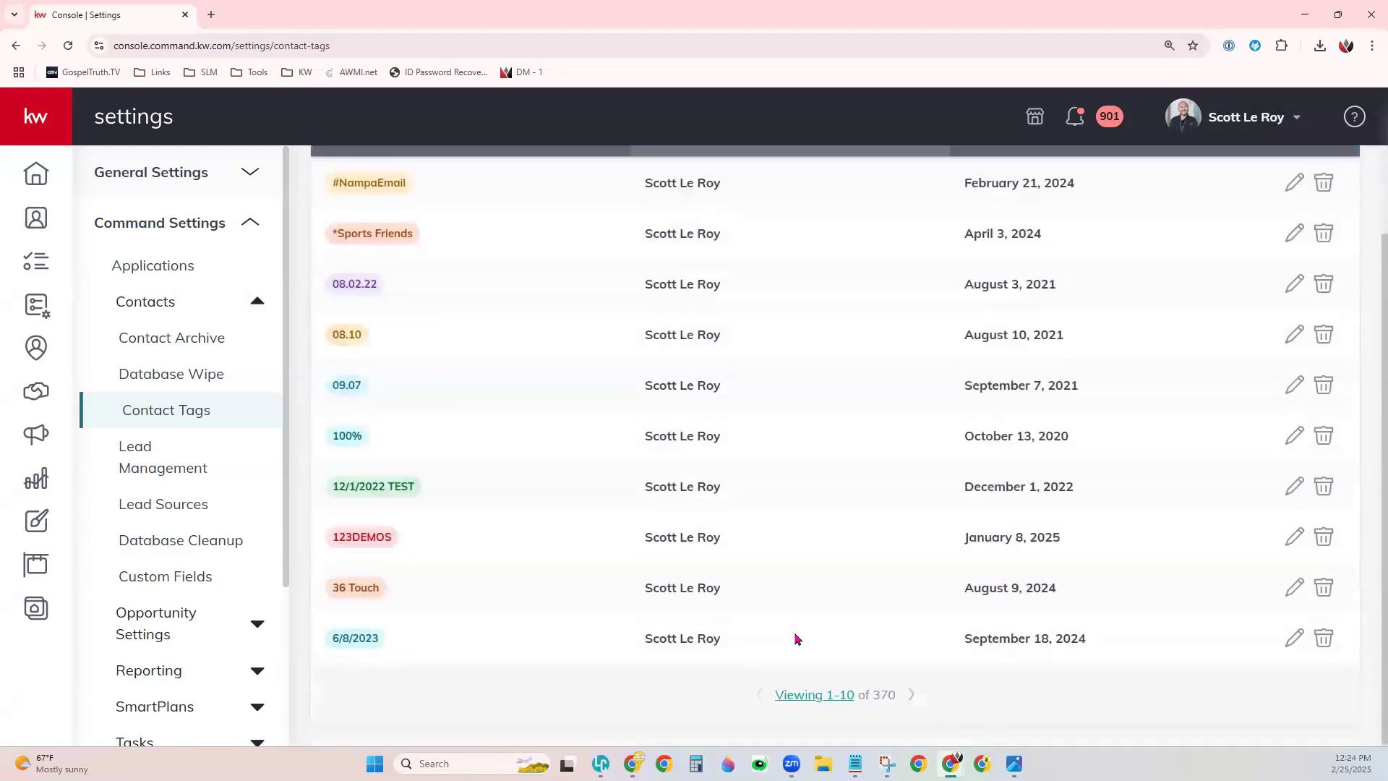
# Show more tags per page and highlight the System-created Allied Resource tag row
pyautogui.click(813, 695)
pyautogui.click(836, 659)
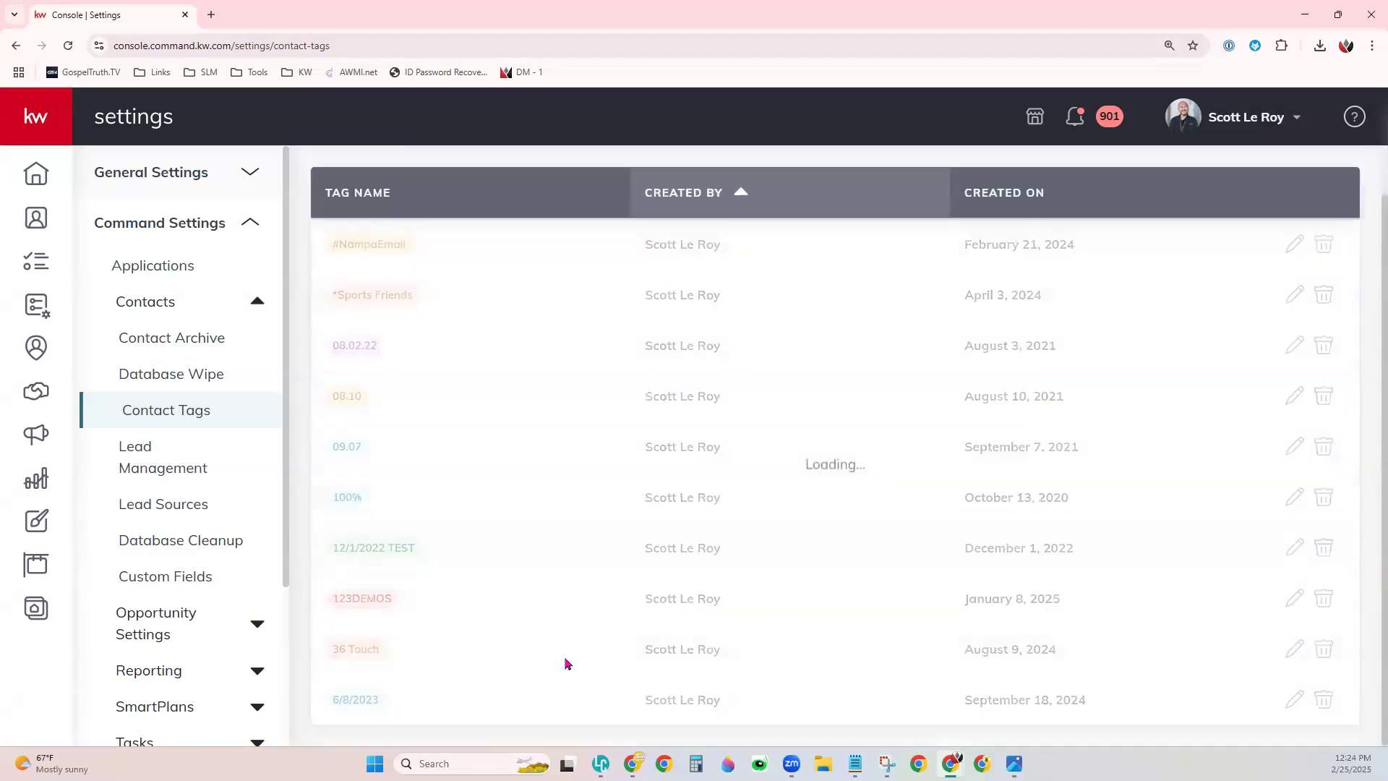
pyautogui.scroll(-4, 759, 543)
pyautogui.scroll(-4, 803, 607)
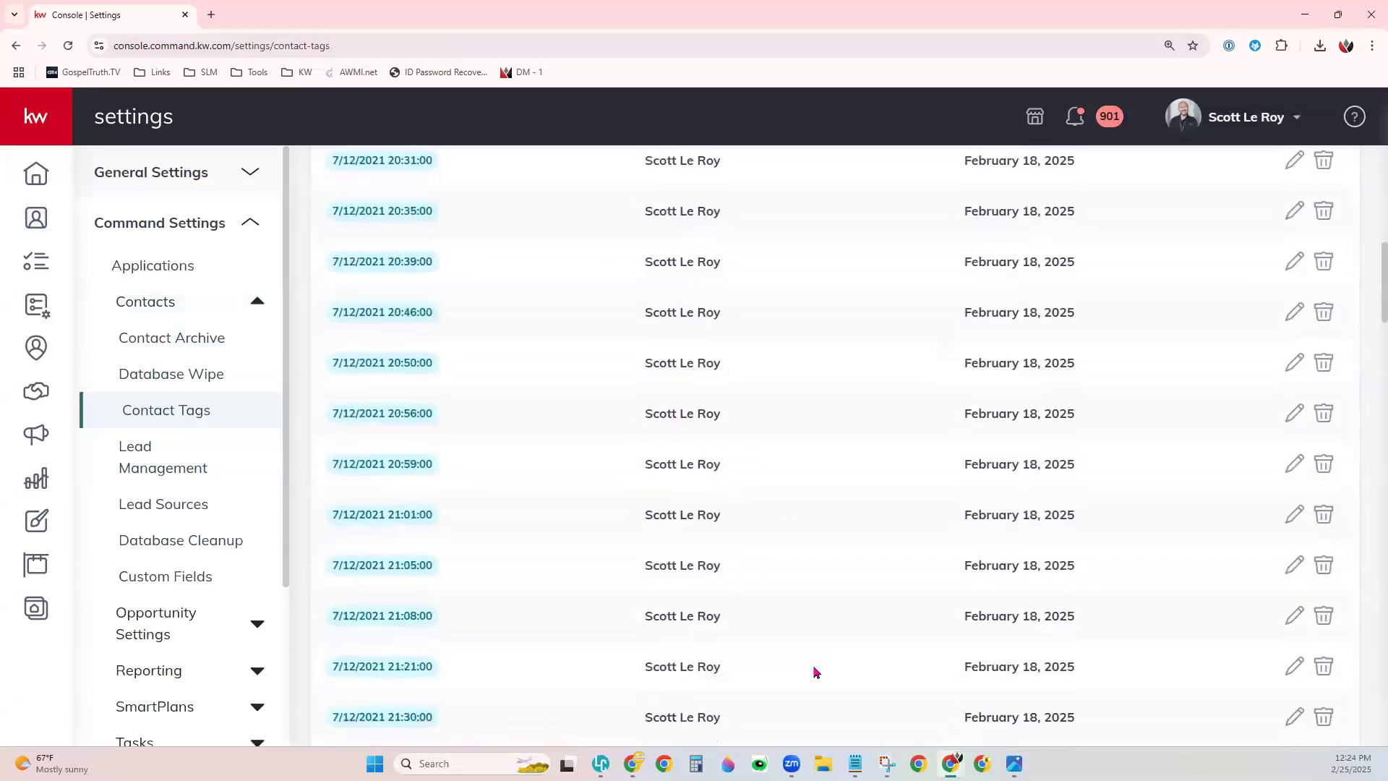
pyautogui.scroll(-4, 814, 673)
pyautogui.scroll(-5, 816, 687)
pyautogui.scroll(-3, 816, 687)
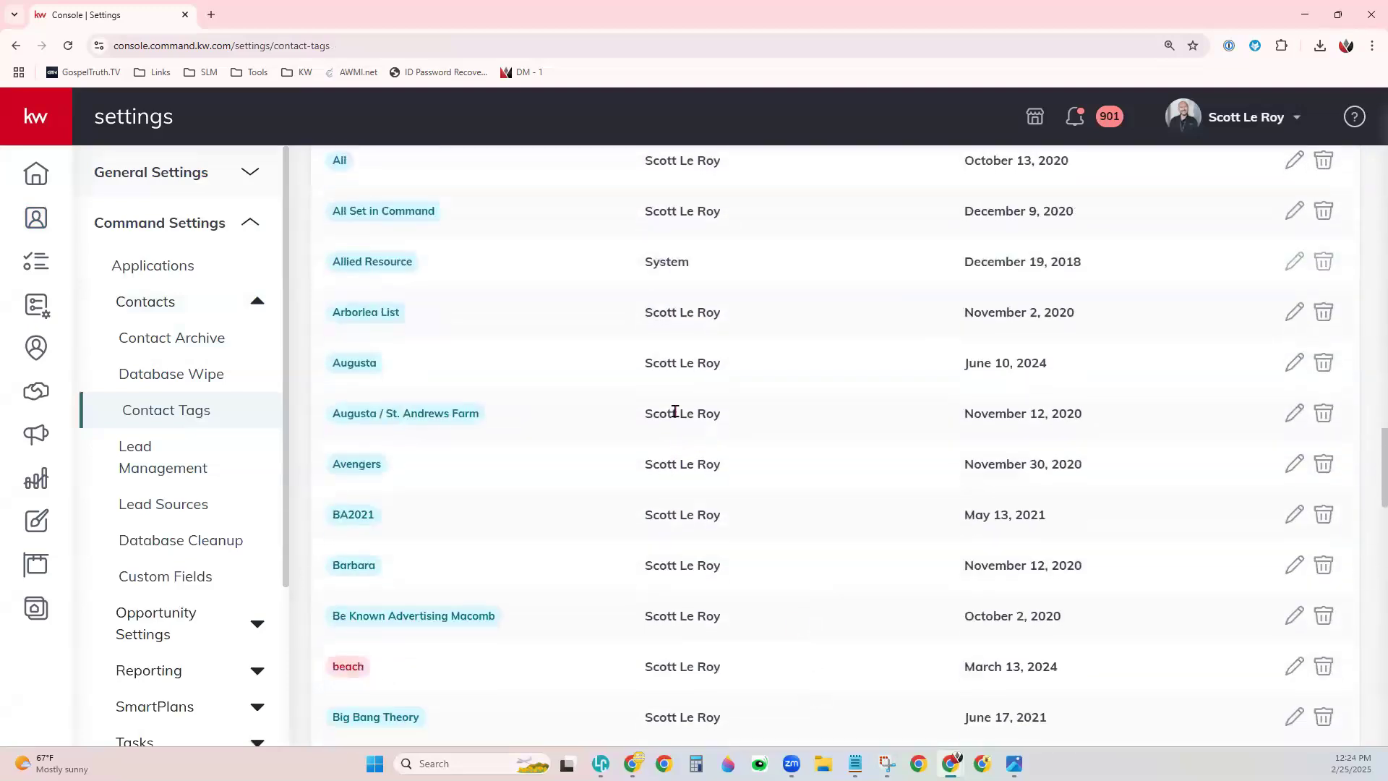
pyautogui.scroll(-1, 673, 413)
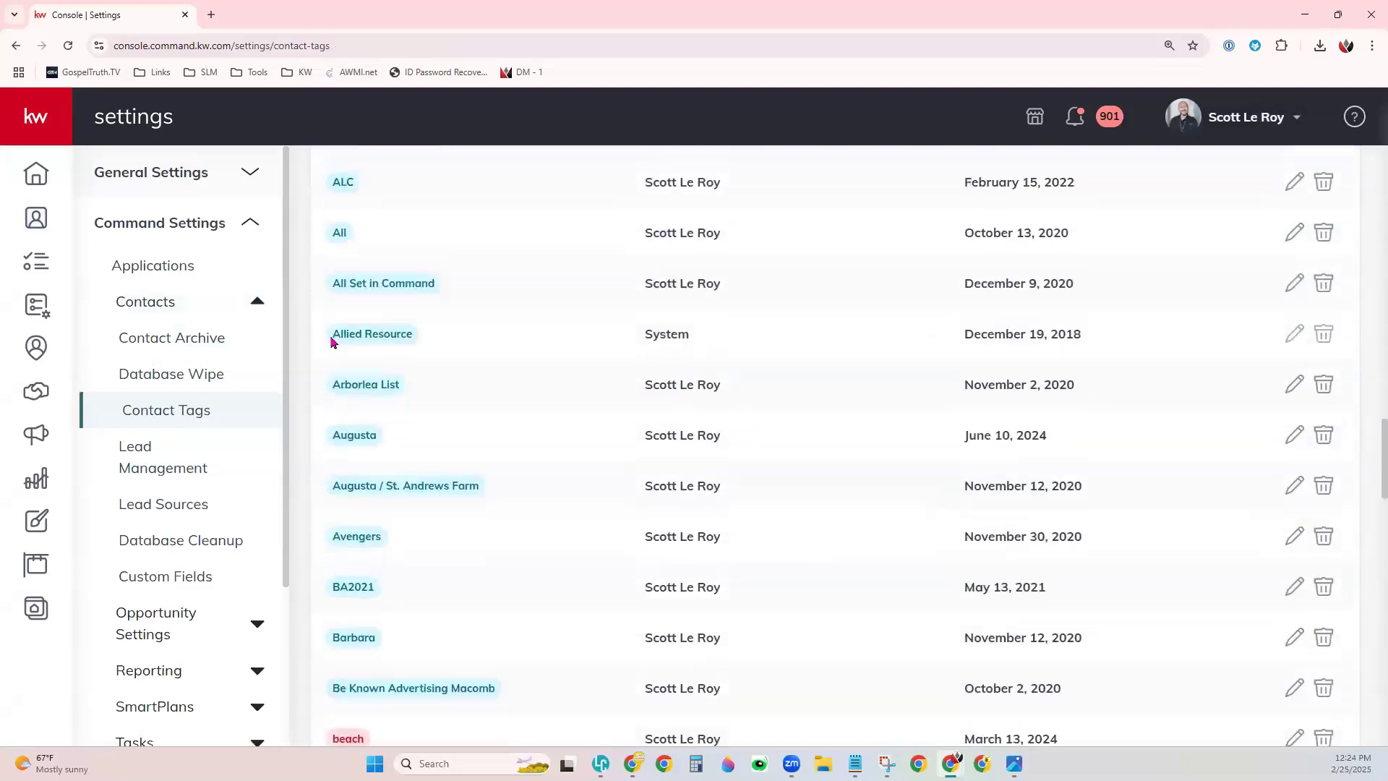
pyautogui.moveTo(329, 335); pyautogui.dragTo(434, 341)
pyautogui.moveTo(583, 346); pyautogui.dragTo(739, 347)
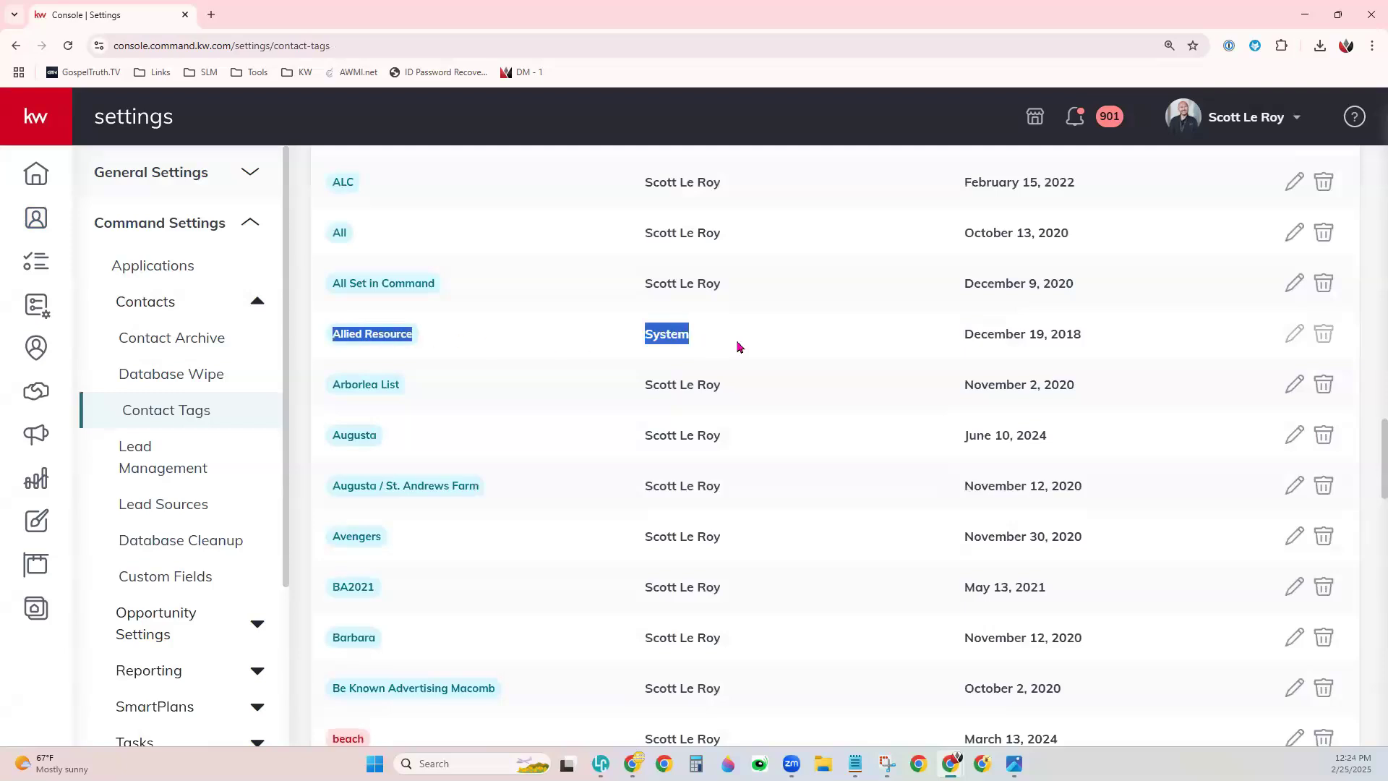
pyautogui.click(739, 348)
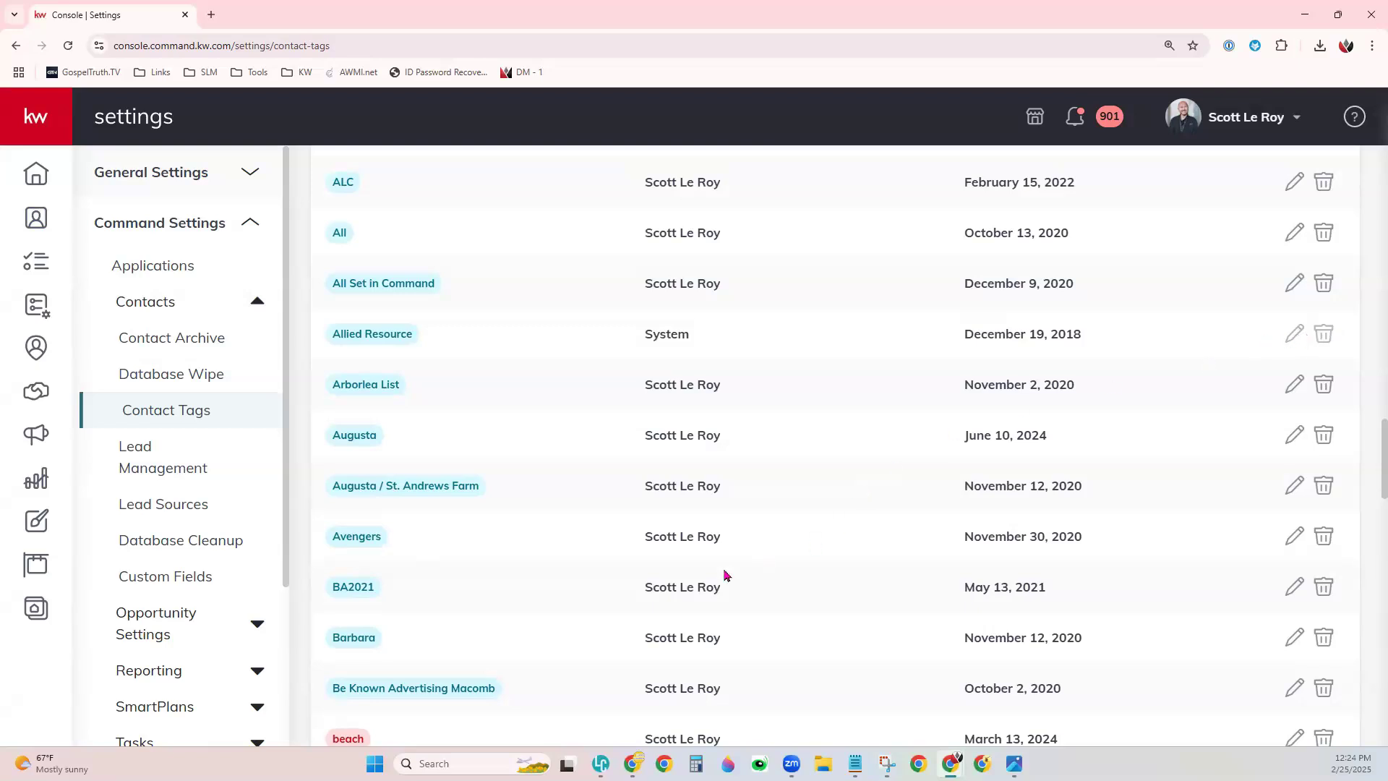
pyautogui.scroll(3, 726, 577)
pyautogui.scroll(2, 726, 576)
pyautogui.scroll(2, 726, 575)
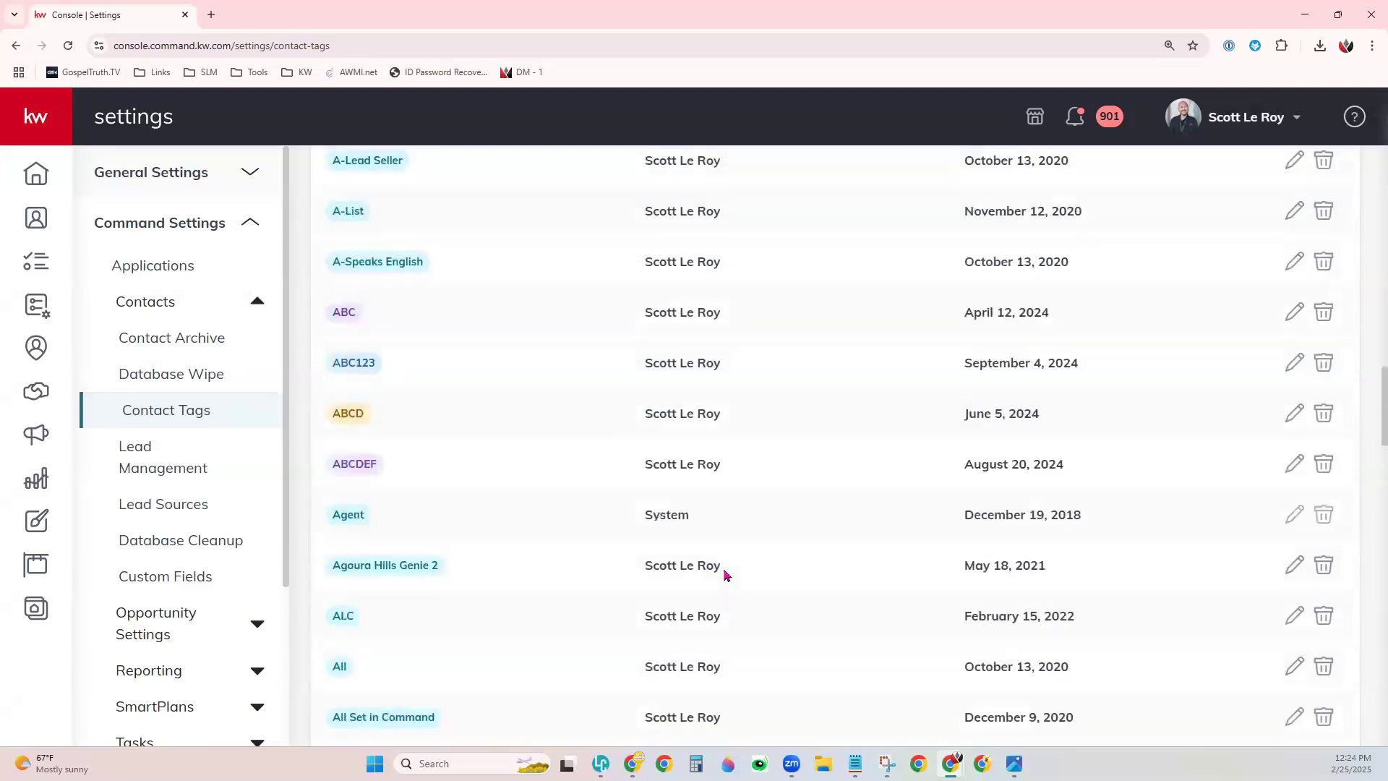
pyautogui.scroll(2, 726, 577)
pyautogui.scroll(1, 726, 577)
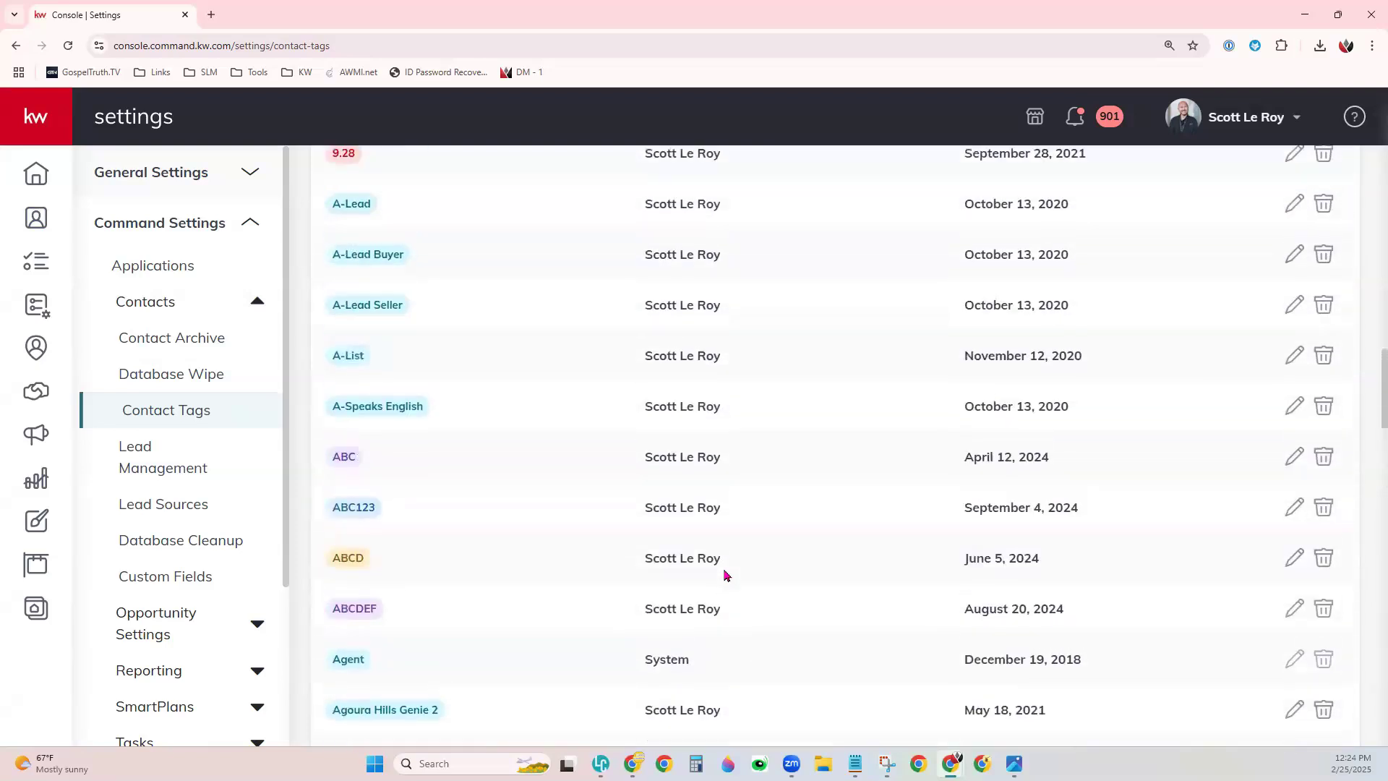
# Rename the ABC tag to ABC1, color it green, and save it
pyautogui.click(1296, 456)
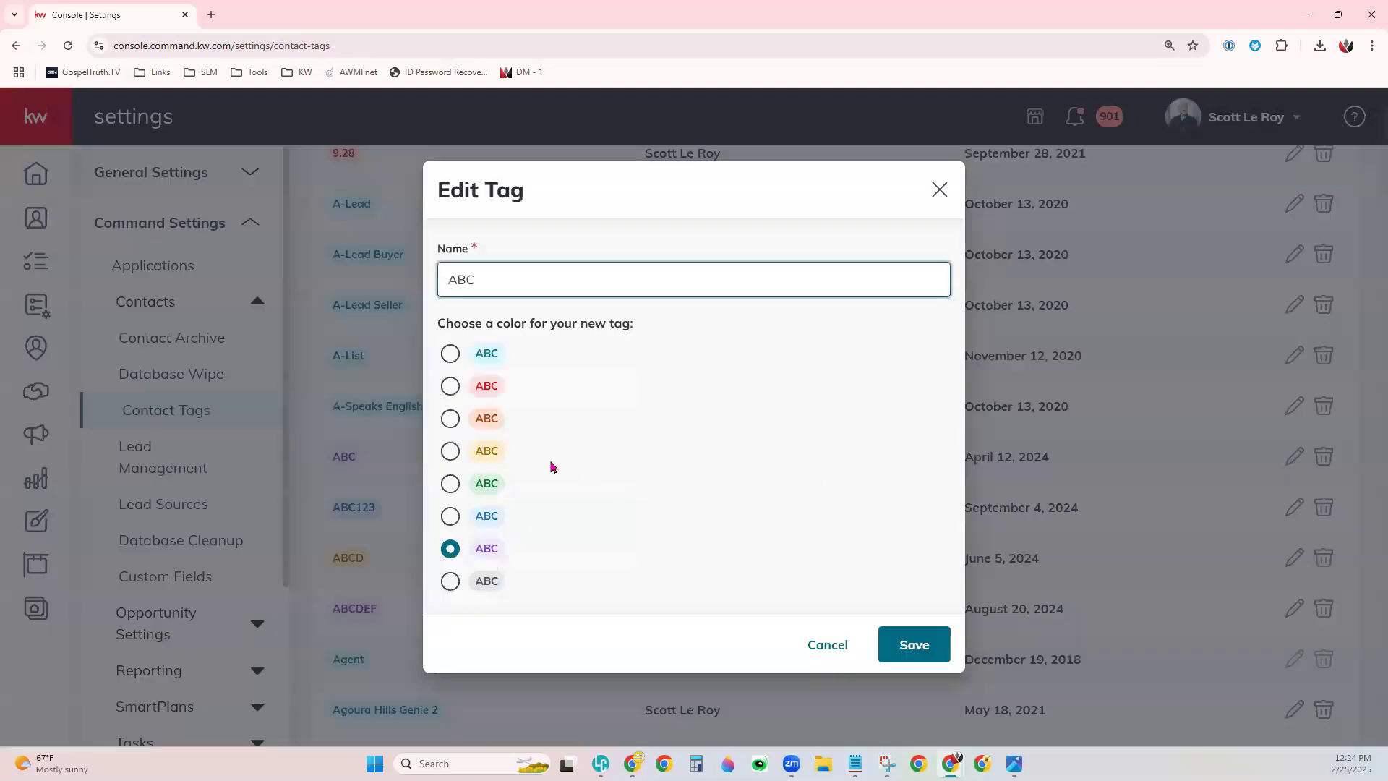
pyautogui.click(451, 483)
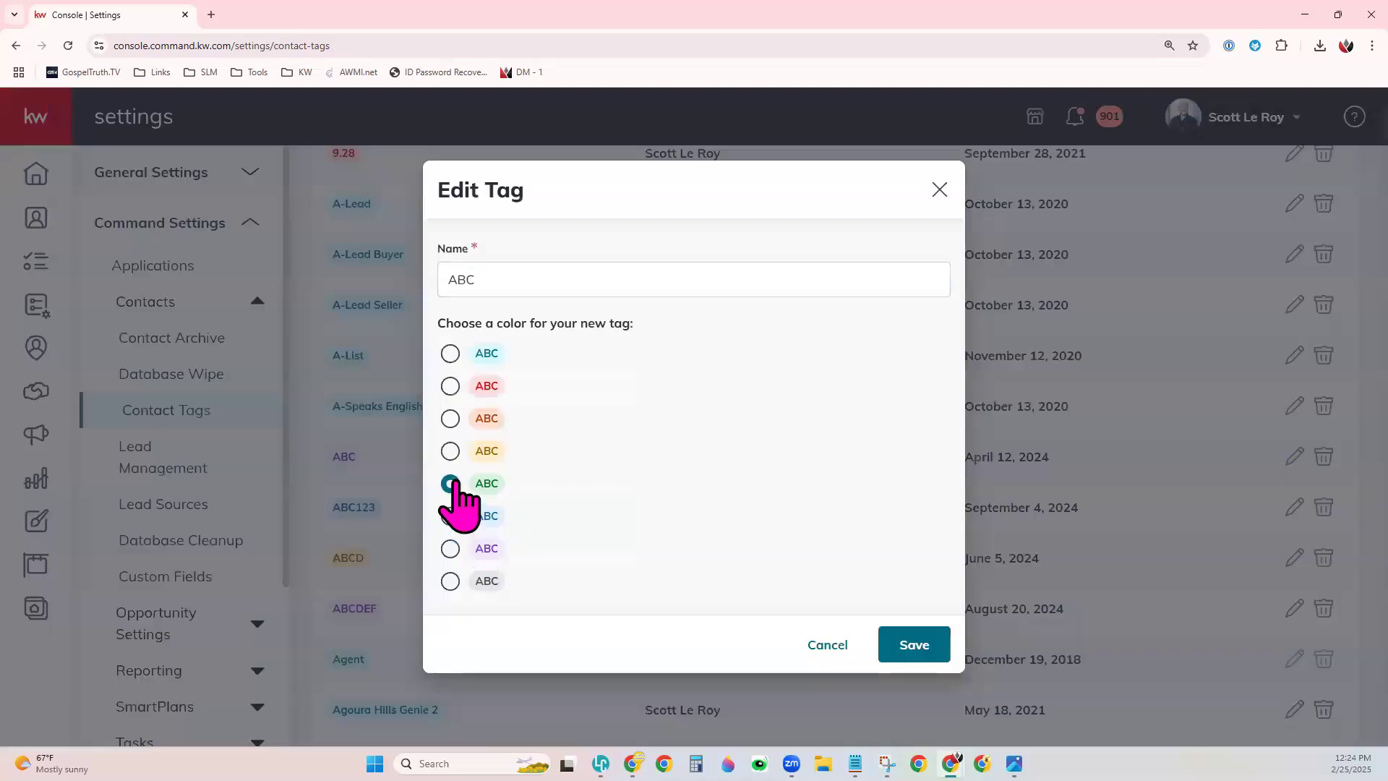
pyautogui.click(519, 280)
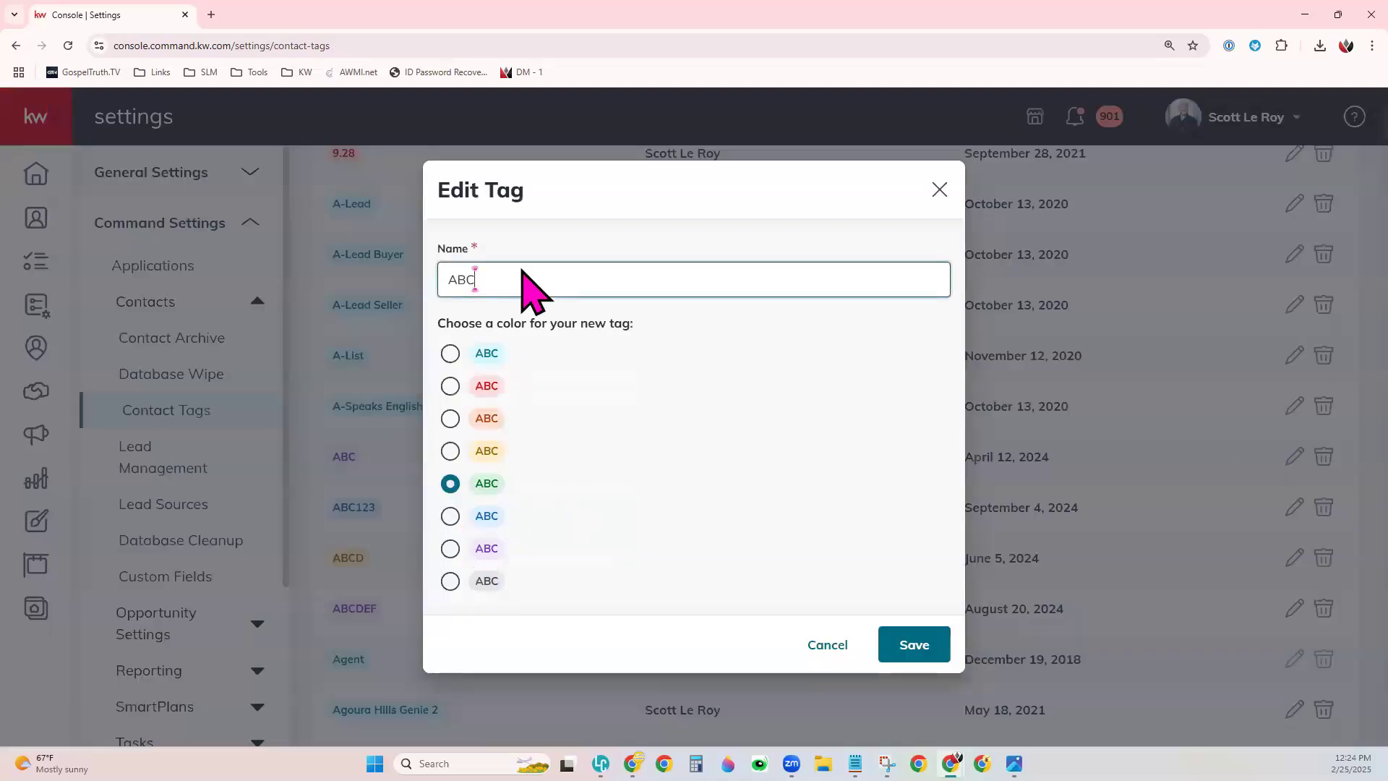
pyautogui.write('1')
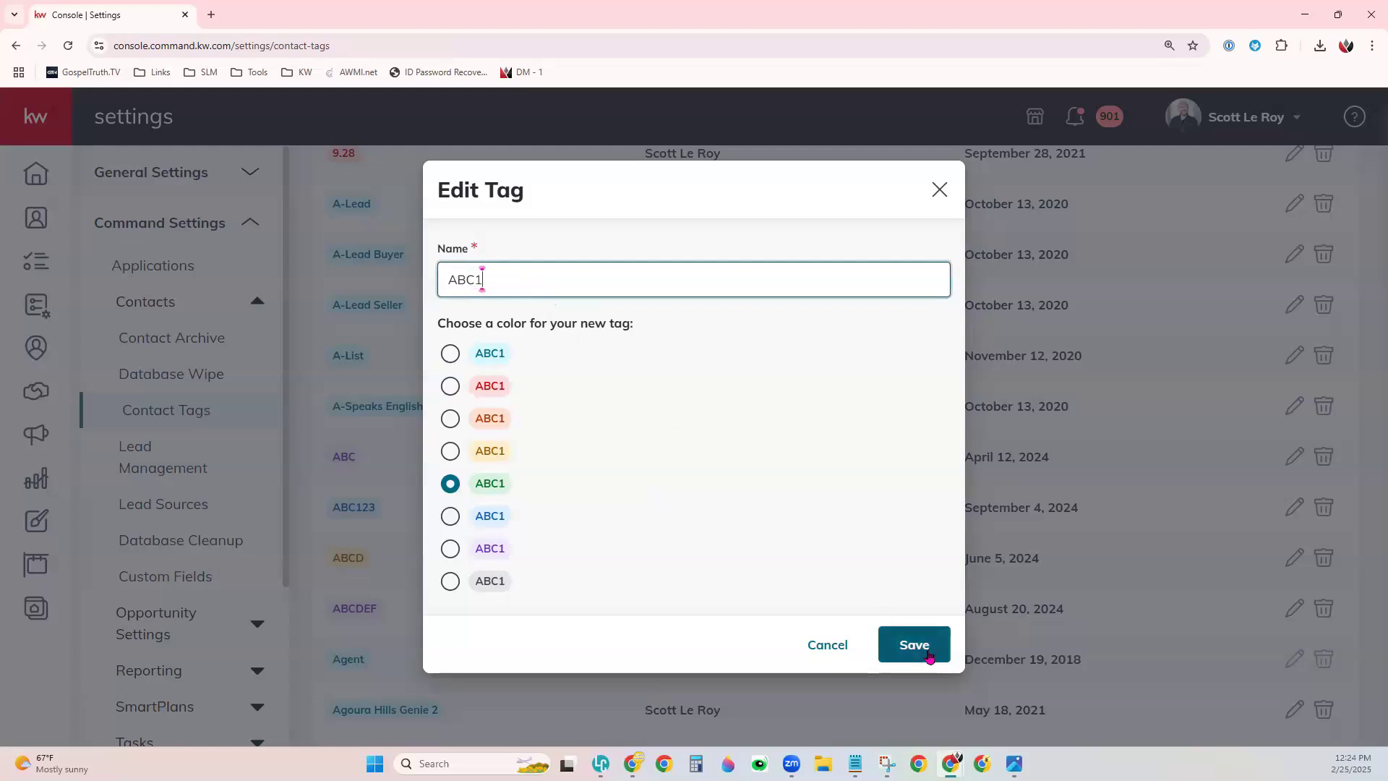
pyautogui.click(915, 645)
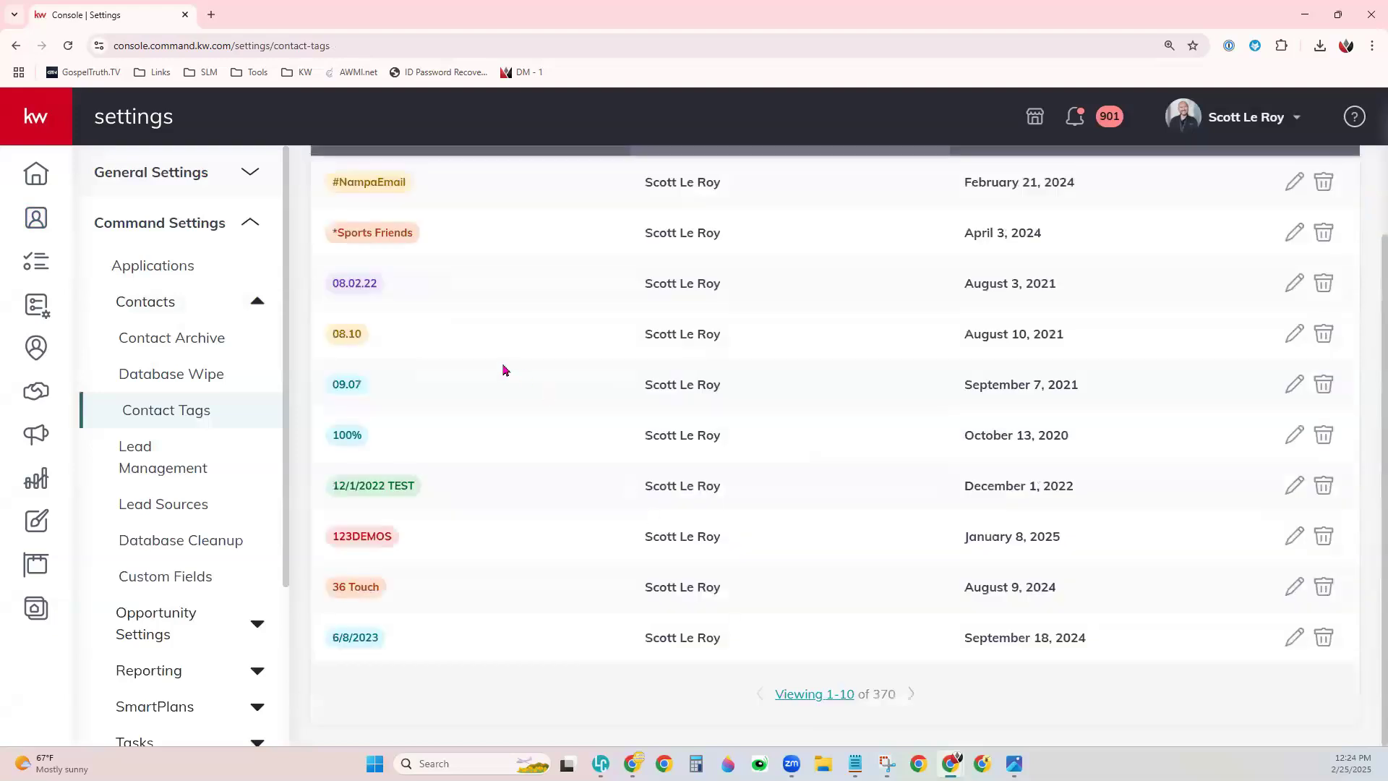
pyautogui.scroll(4, 676, 511)
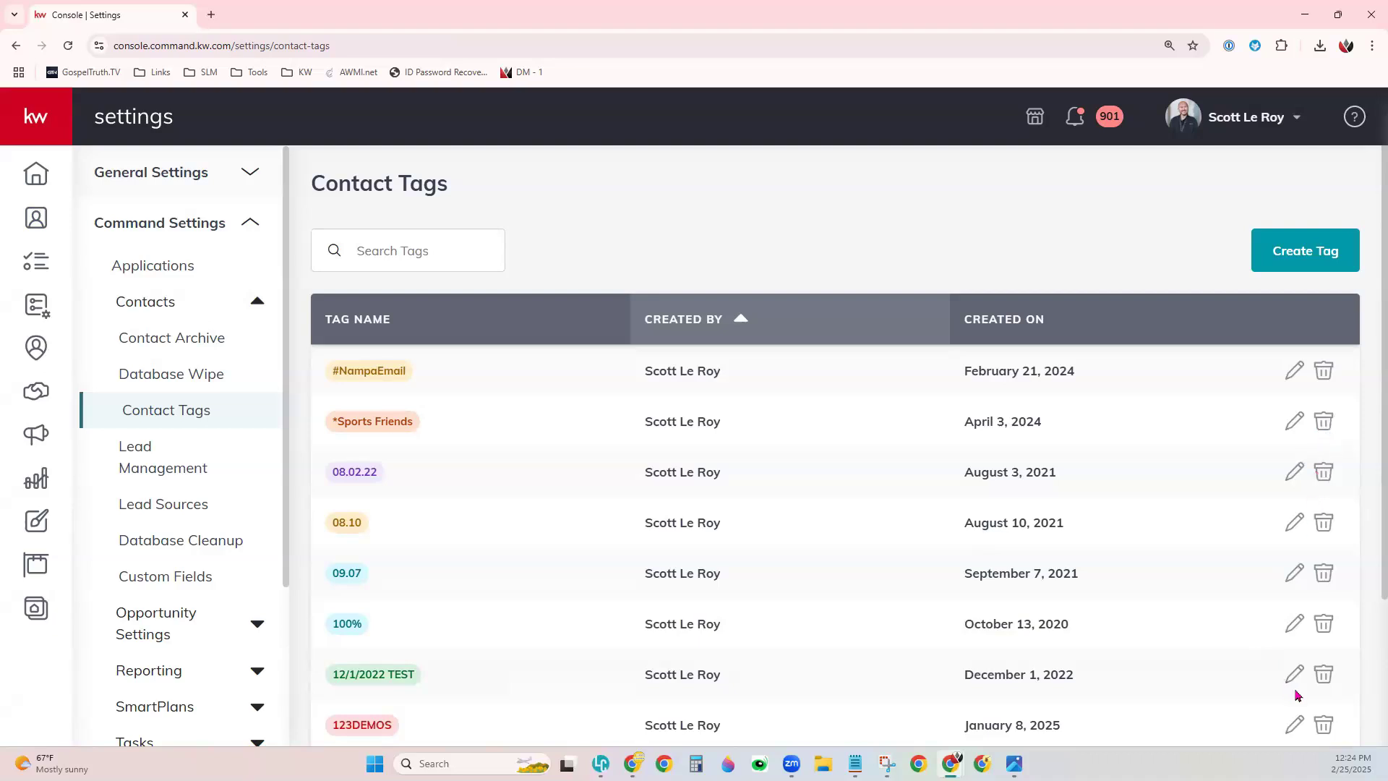
pyautogui.scroll(-2, 1319, 715)
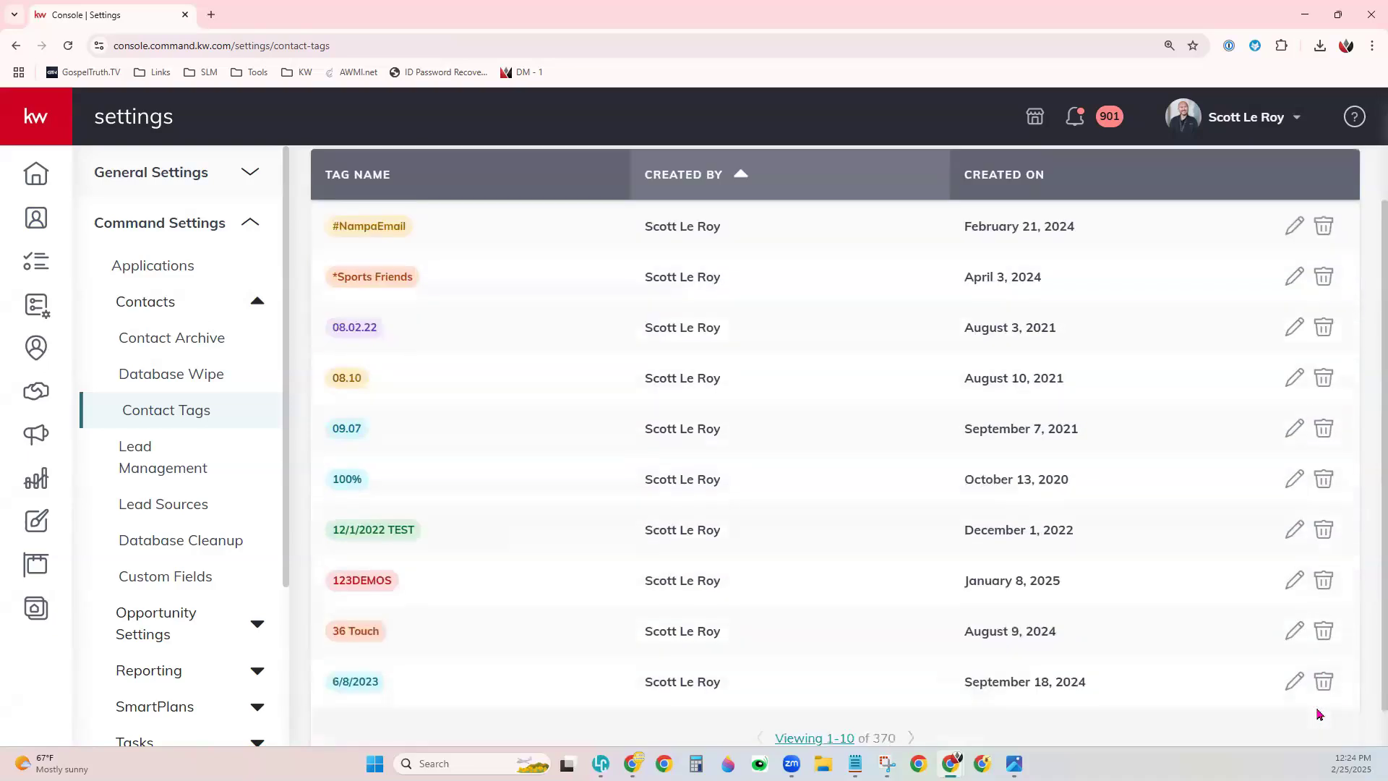
pyautogui.scroll(-1, 1319, 715)
pyautogui.scroll(4, 1319, 715)
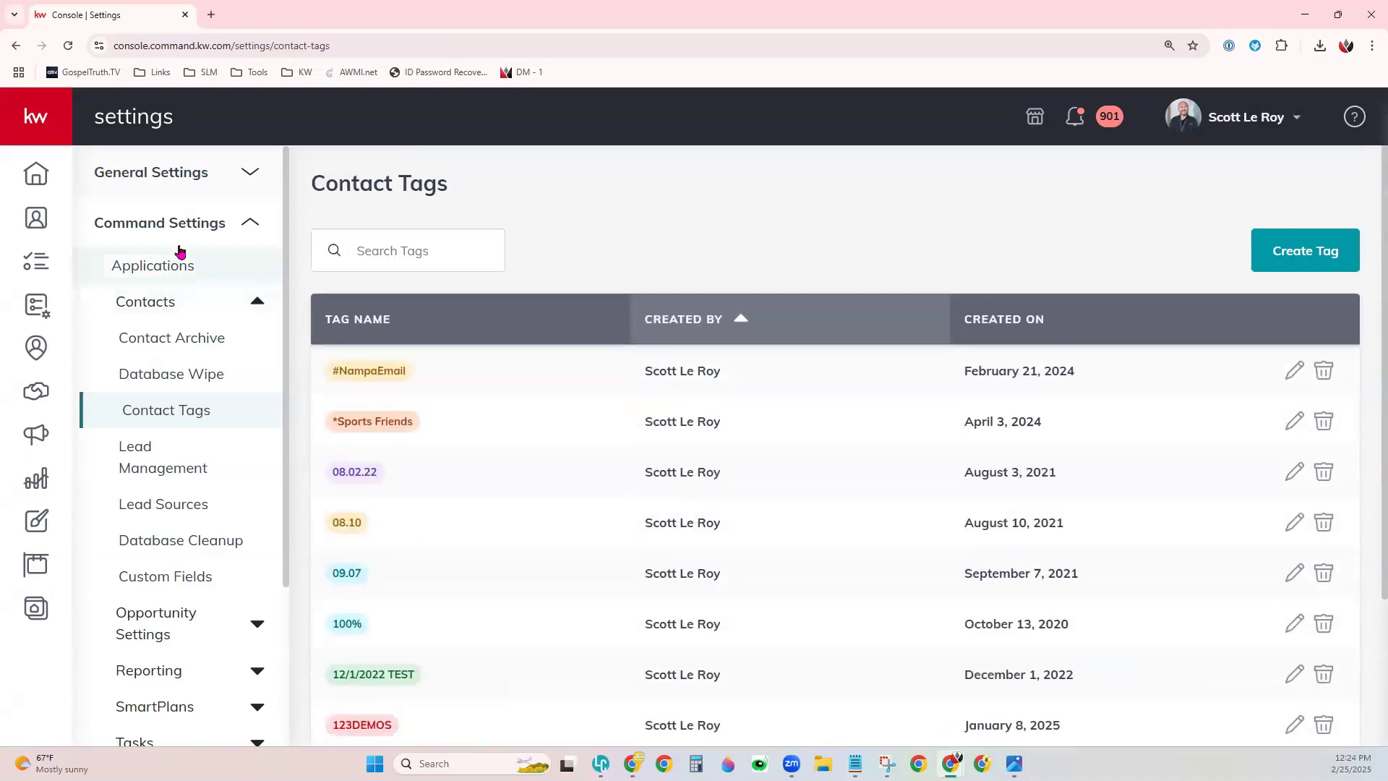
# Search tags for 'test' and show 100 per page, listing all 26 matches
pyautogui.click(367, 251)
pyautogui.write('test')
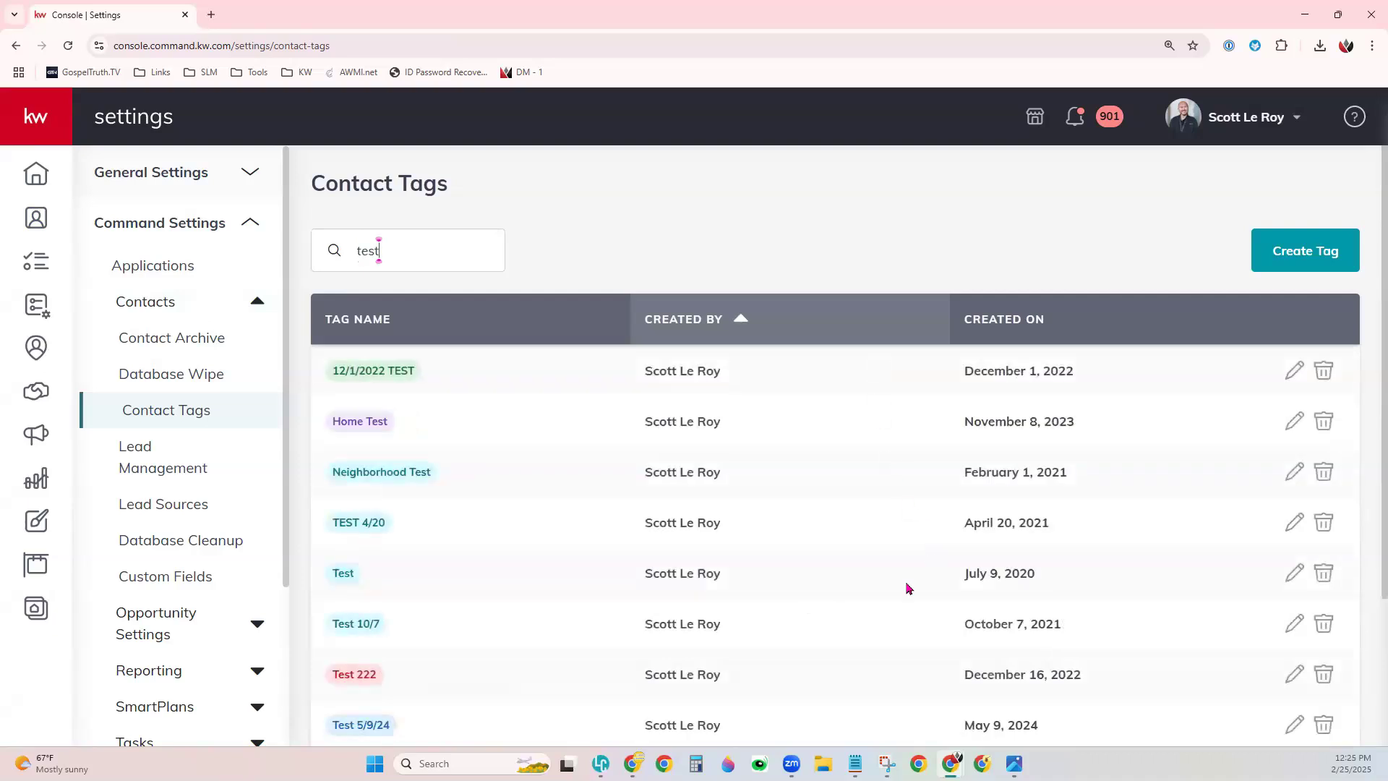
pyautogui.scroll(-2, 818, 615)
pyautogui.scroll(-2, 818, 615)
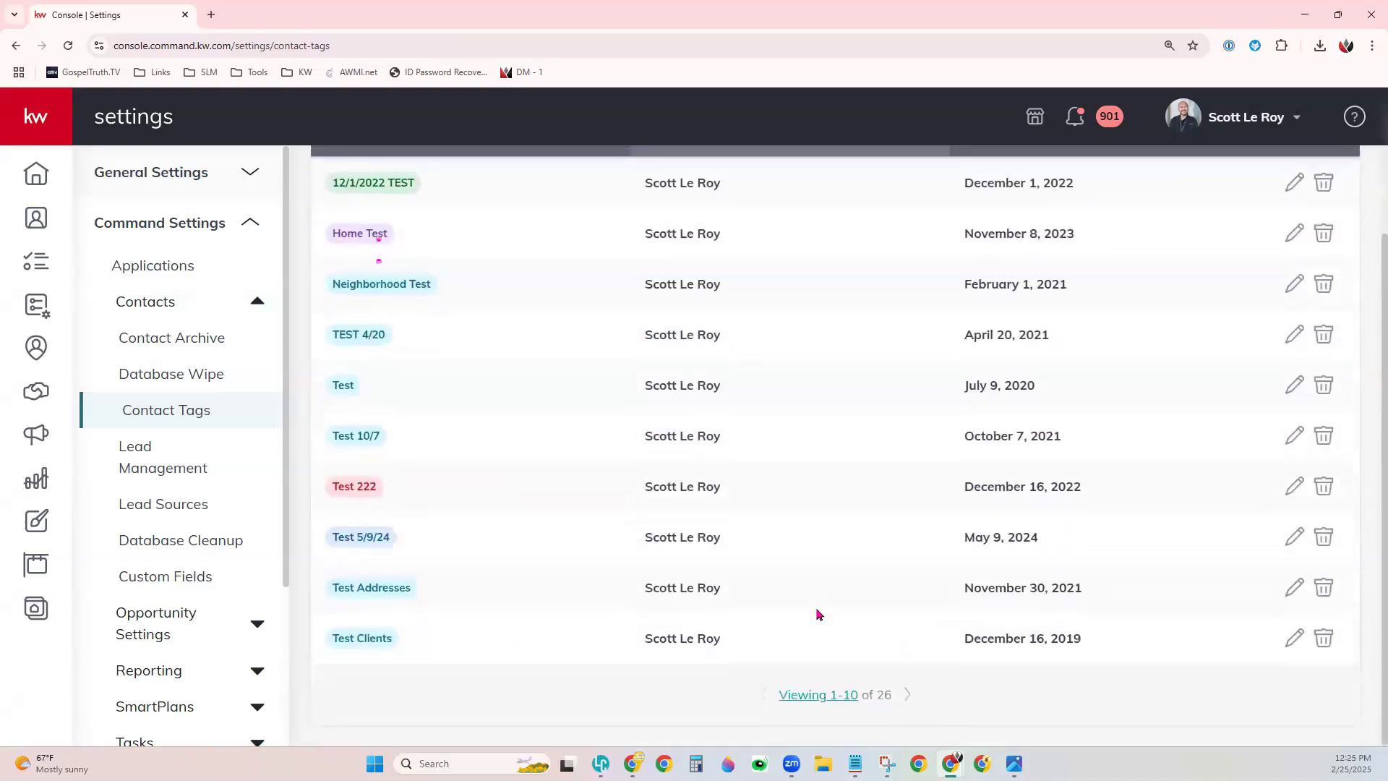
pyautogui.click(825, 694)
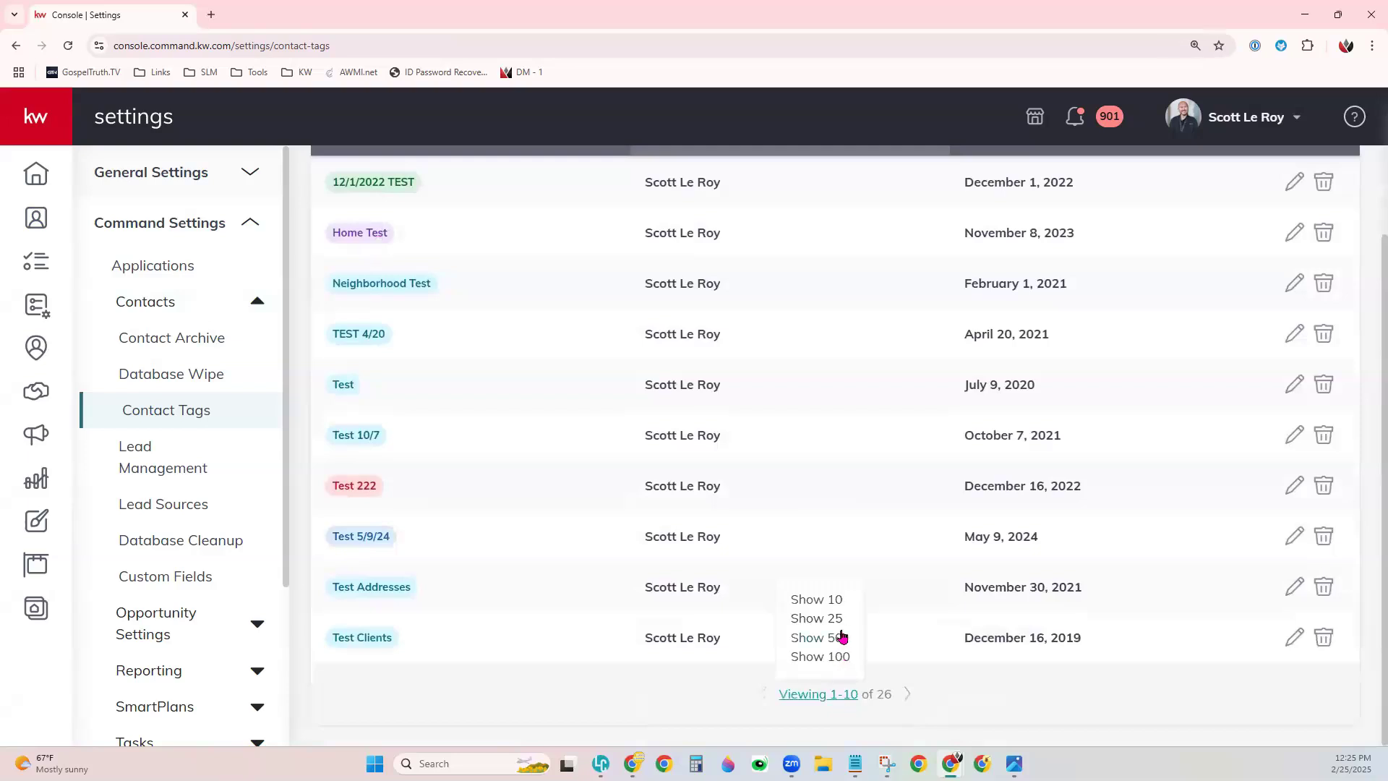
pyautogui.click(836, 656)
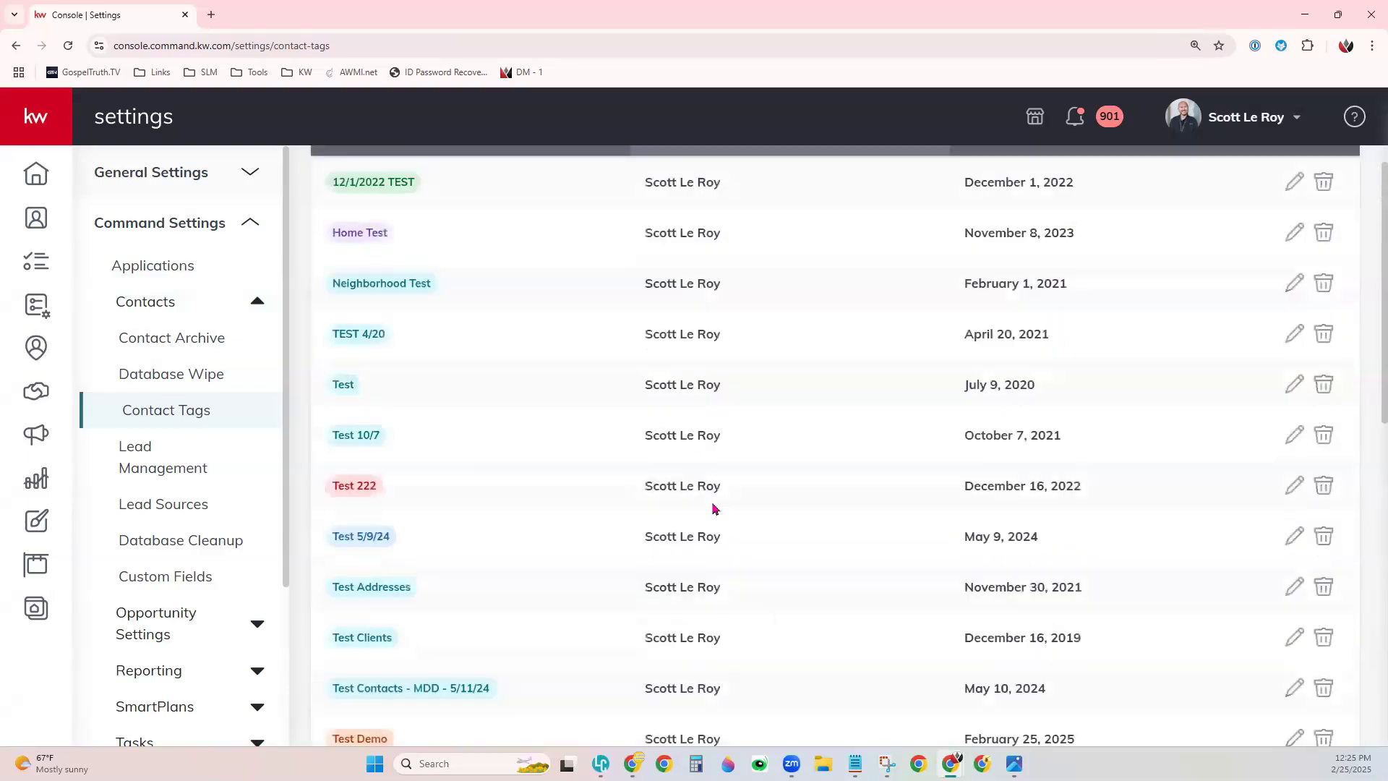
pyautogui.scroll(-2, 714, 509)
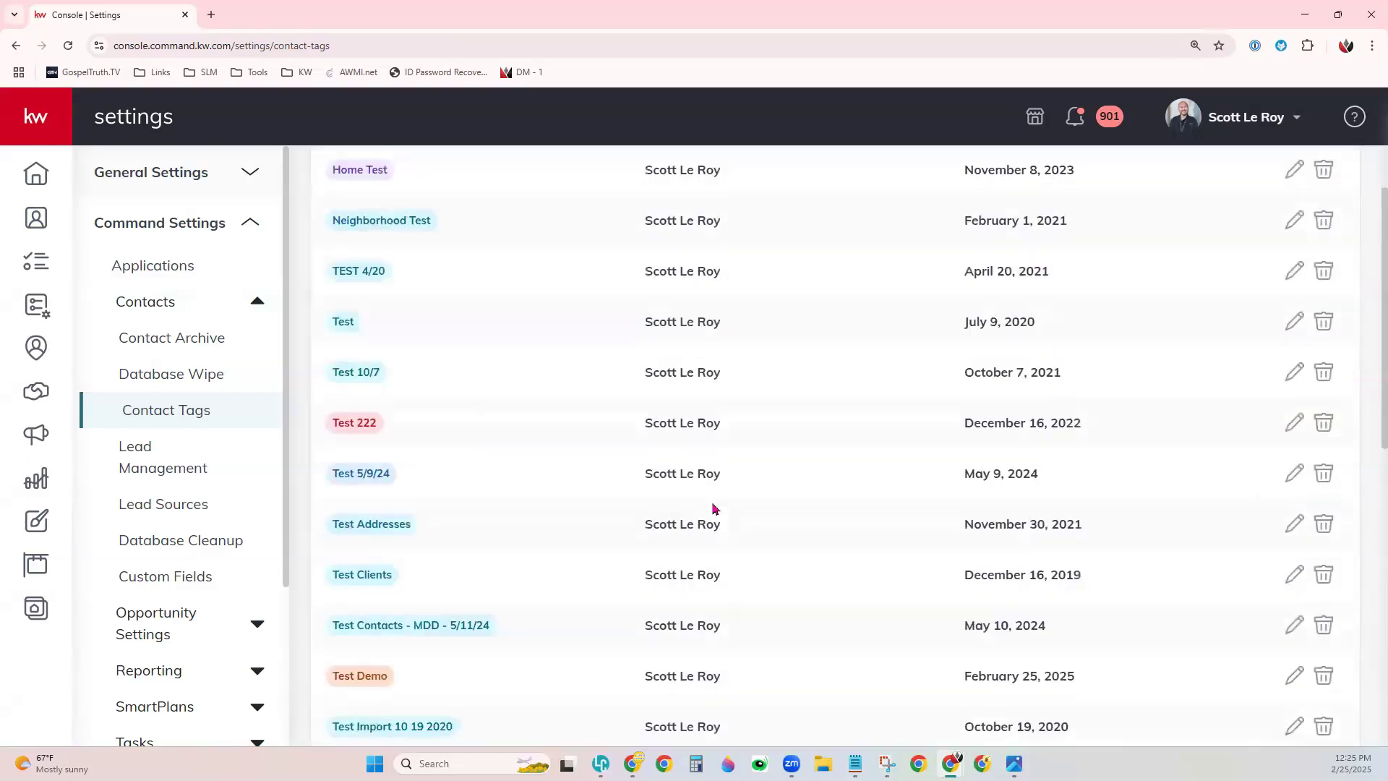
pyautogui.scroll(-2, 714, 508)
pyautogui.scroll(-2, 714, 508)
pyautogui.scroll(-2, 714, 504)
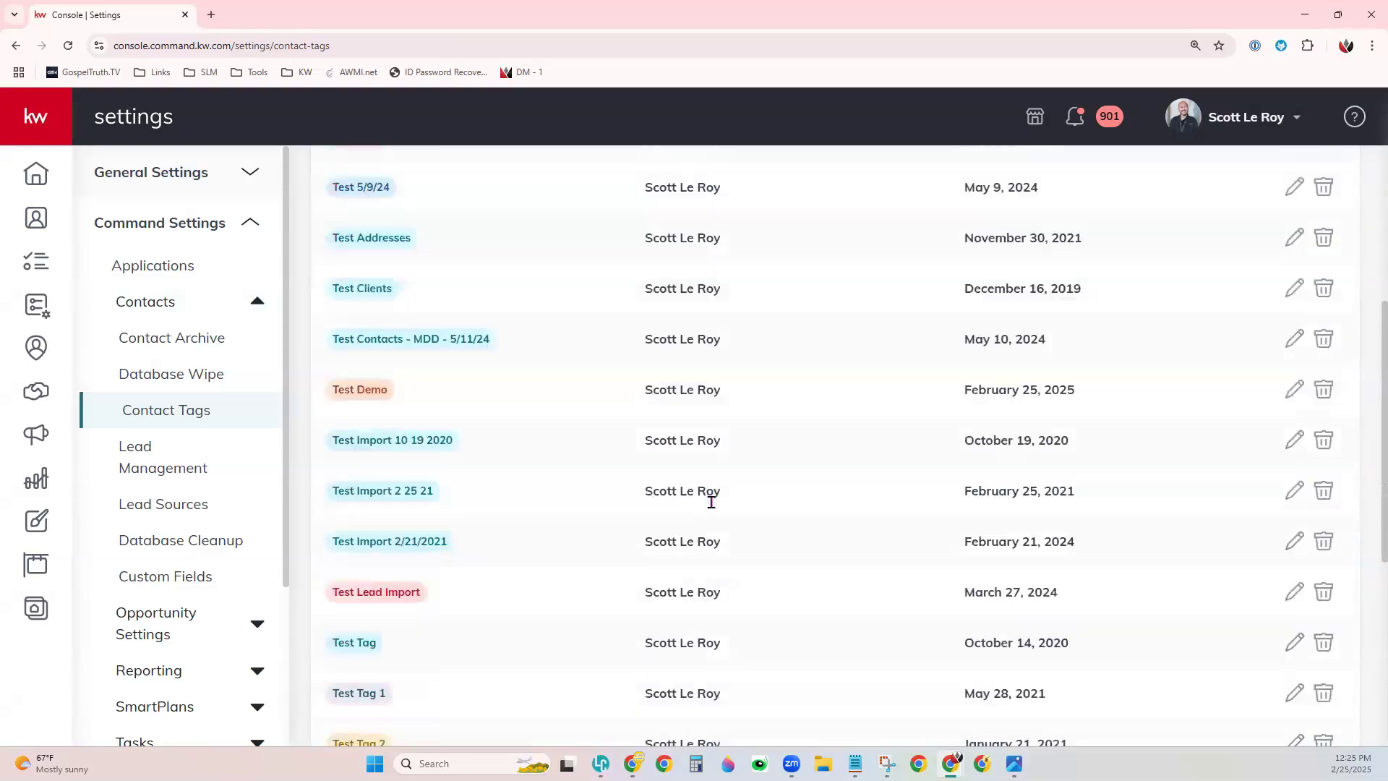
pyautogui.scroll(-2, 714, 503)
pyautogui.scroll(-2, 714, 503)
pyautogui.scroll(-1, 714, 504)
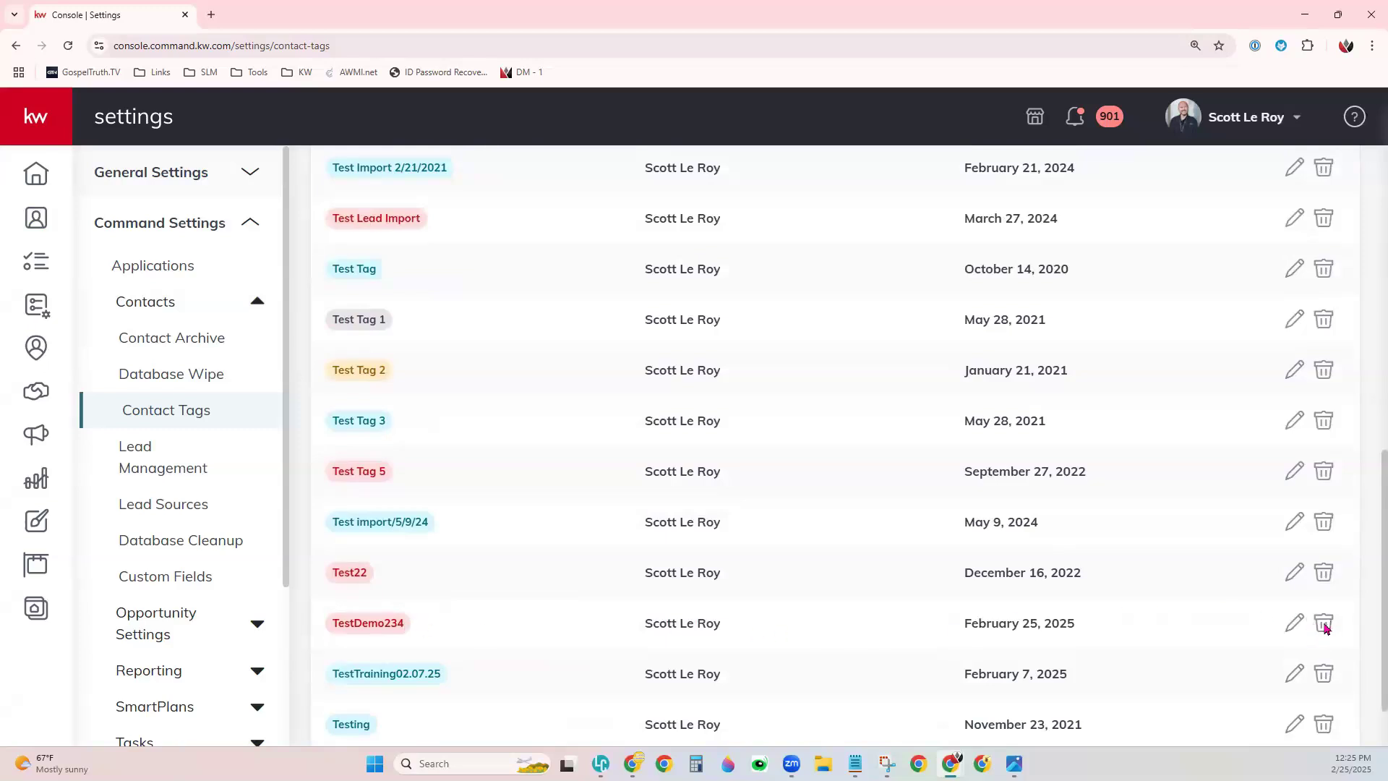
pyautogui.click(1324, 625)
pyautogui.click(636, 462)
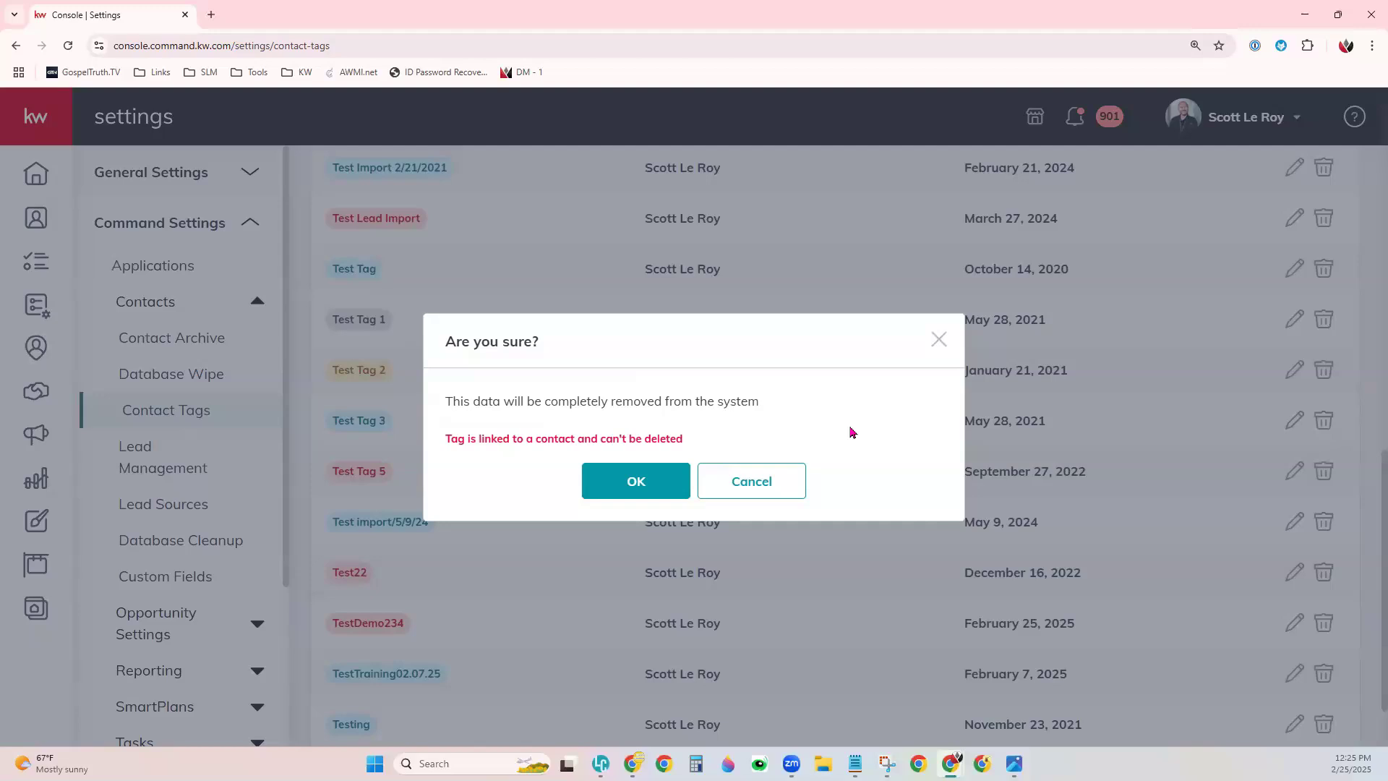
pyautogui.click(763, 477)
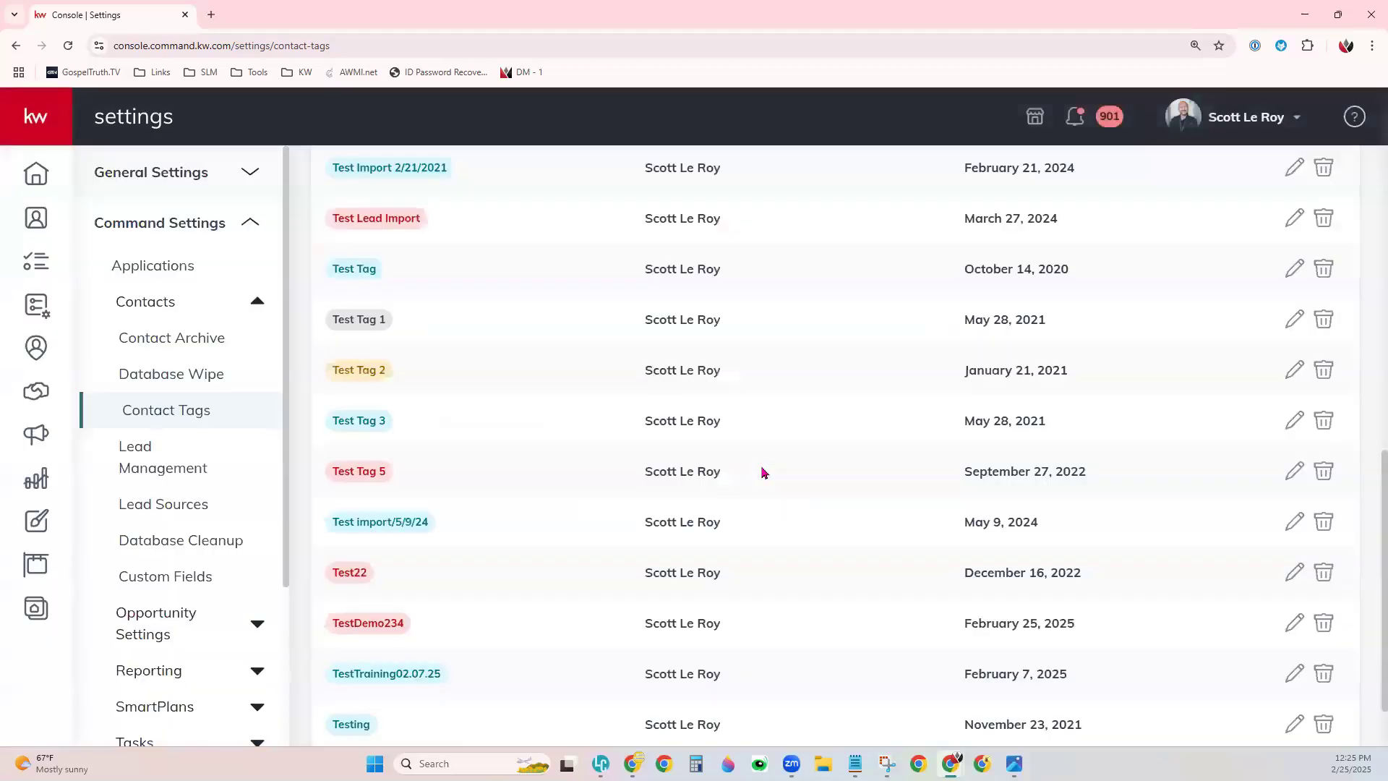
pyautogui.scroll(5, 762, 471)
pyautogui.scroll(5, 763, 472)
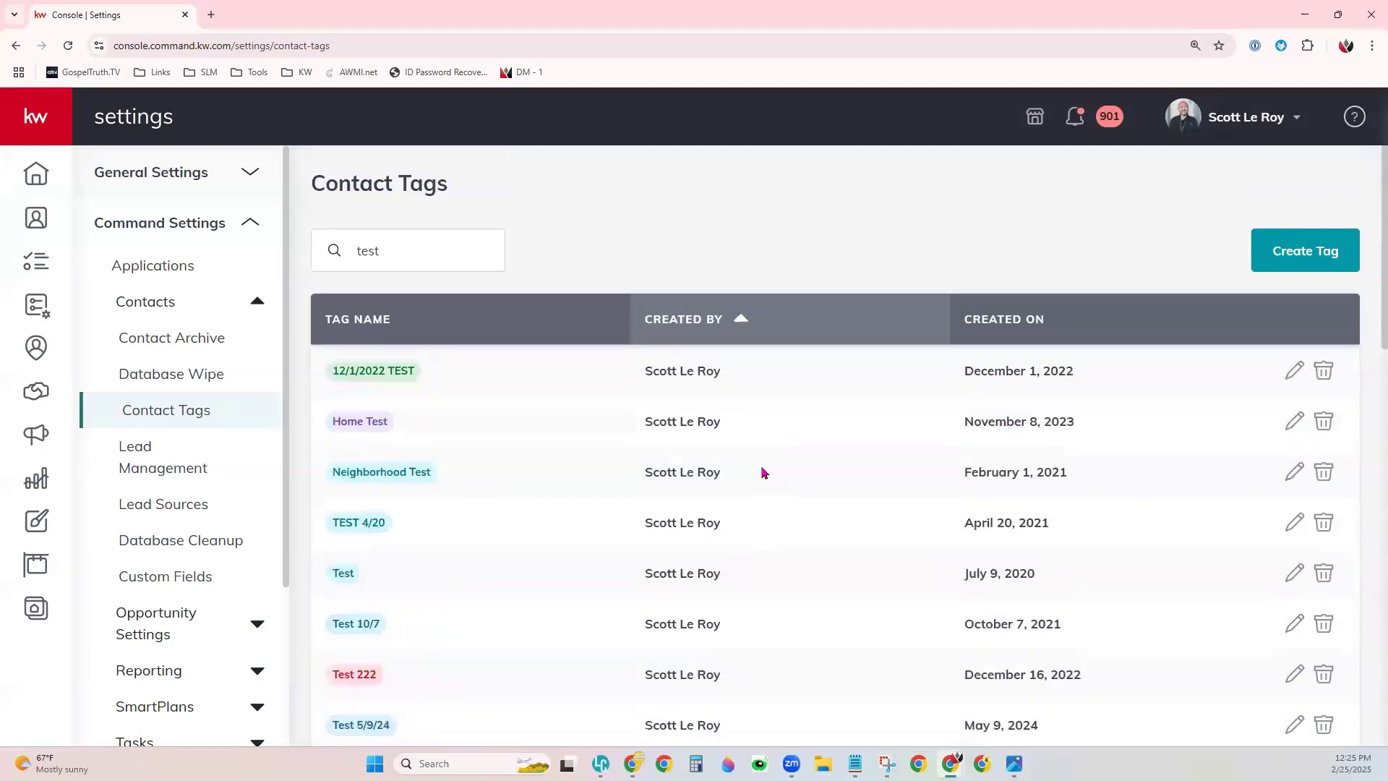